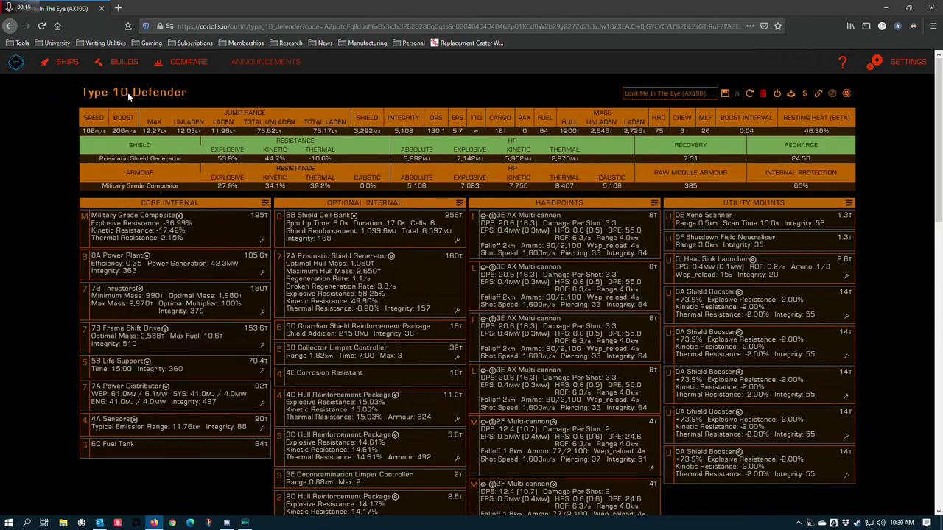
Review the Type-10 Defender build's core internals, optional internals, hardpoints and utility mounts.
scroll(338, 148, down, 5)
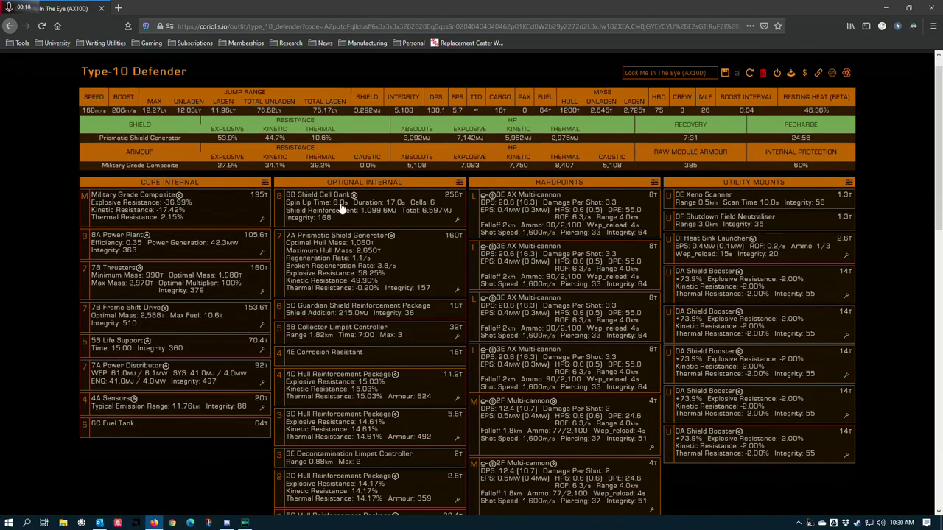
scroll(447, 221, up, 5)
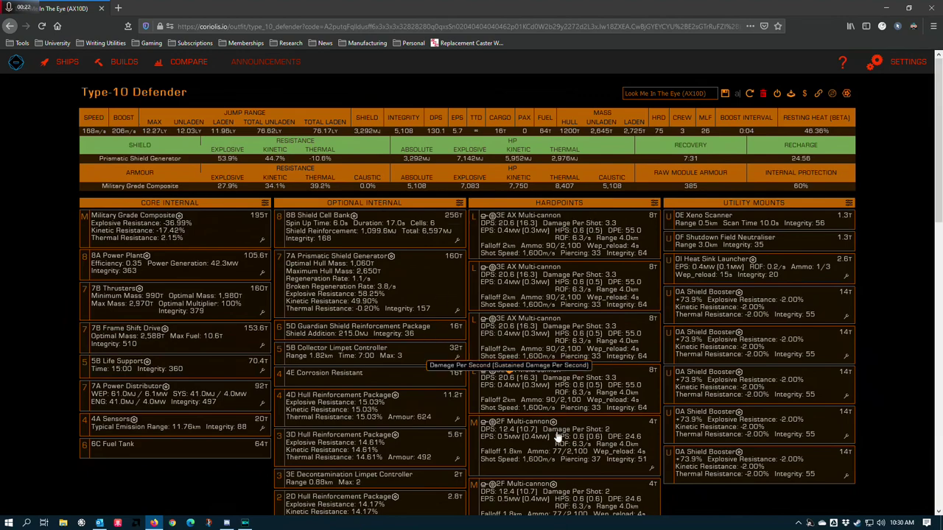
scroll(527, 435, down, 5)
scroll(528, 437, up, 5)
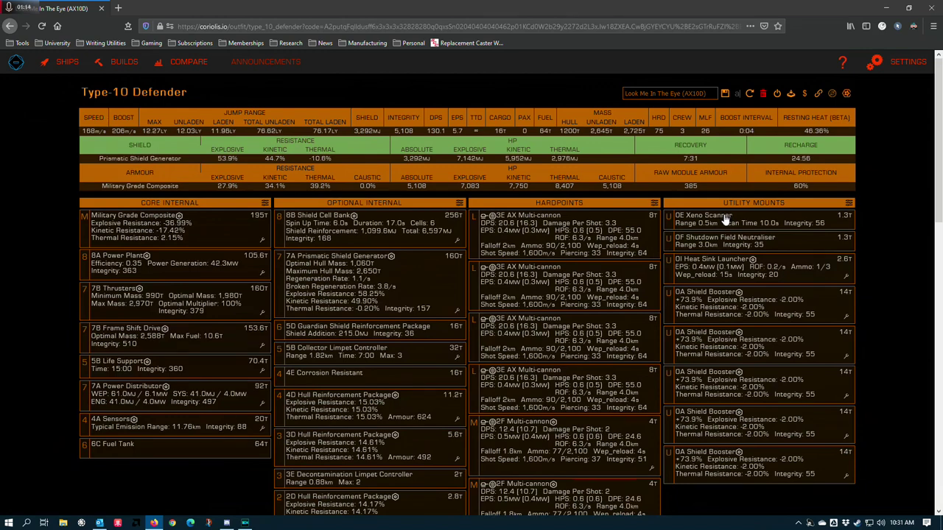
scroll(542, 425, down, 3)
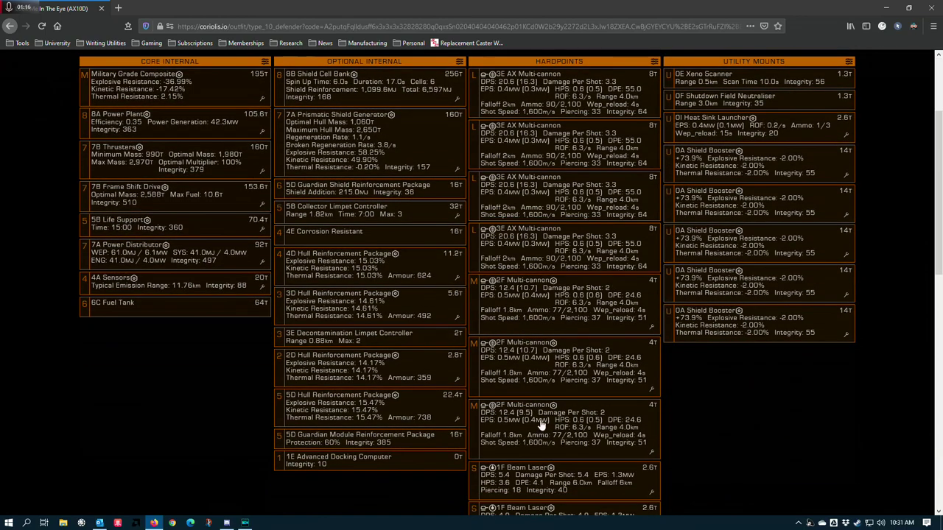
scroll(541, 426, up, 3)
scroll(542, 431, down, 3)
scroll(543, 433, up, 4)
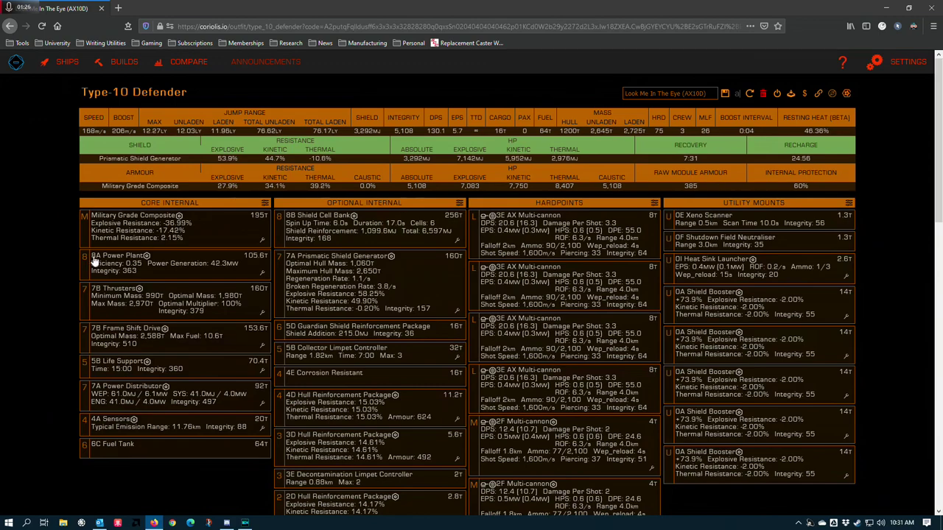
scroll(30, 227, down, 1)
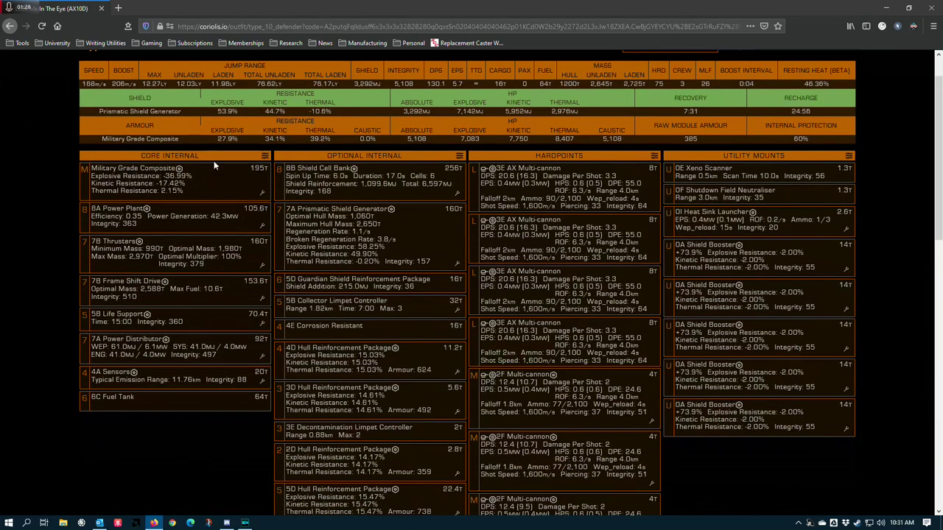
scroll(39, 181, up, 1)
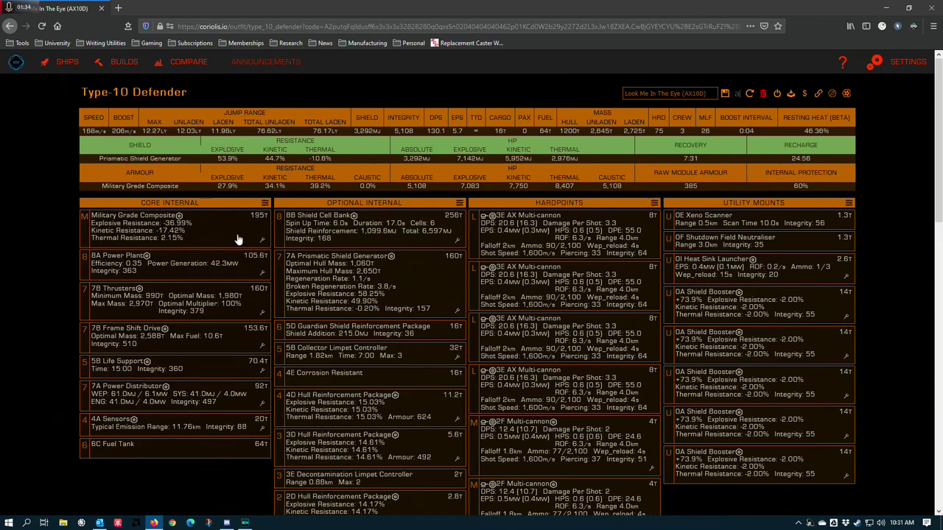
Inspect the Military Grade Composite armour's engineering blueprint details and the alternative armour options, leaving the armour unchanged.
mouse_move(178, 216)
click(263, 243)
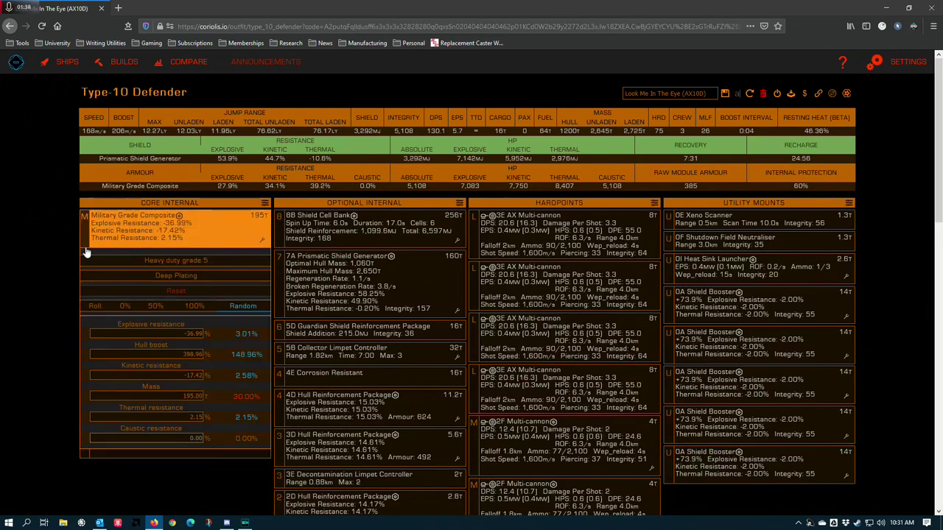
mouse_move(147, 262)
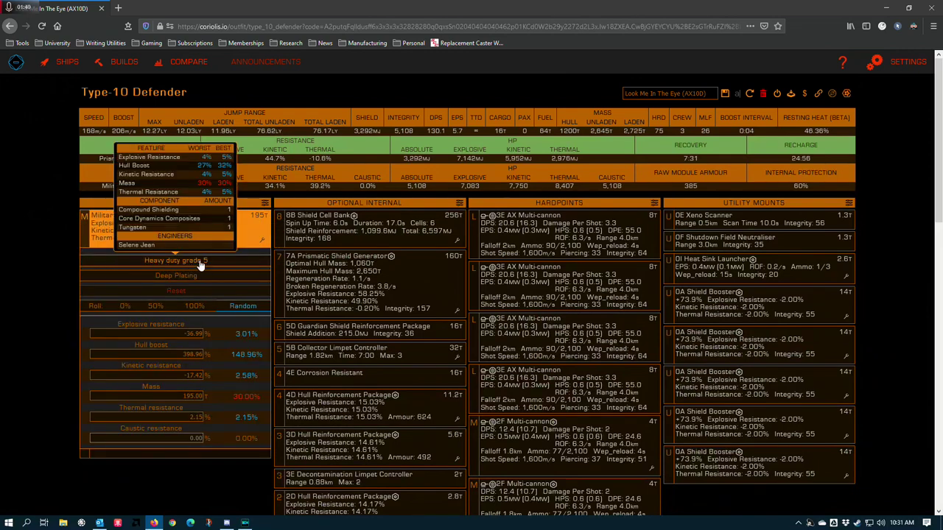
click(105, 236)
click(140, 230)
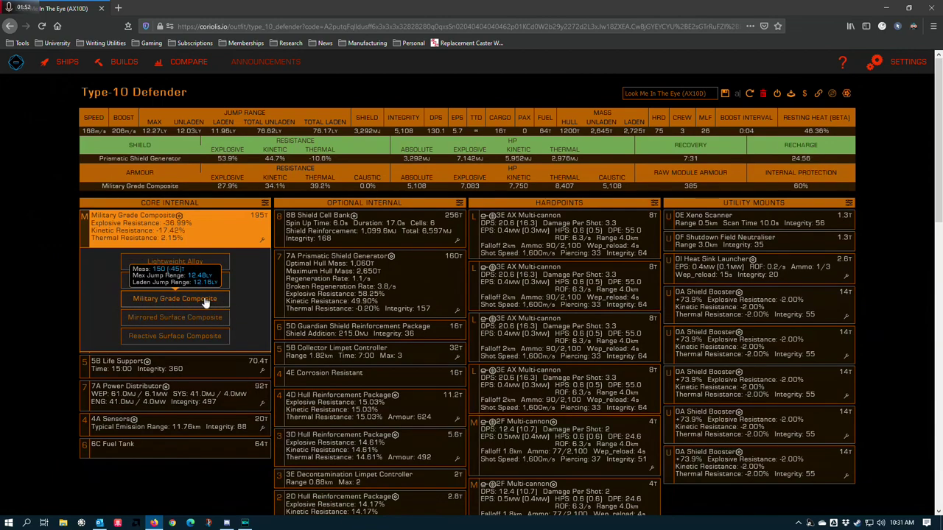
click(262, 239)
click(262, 241)
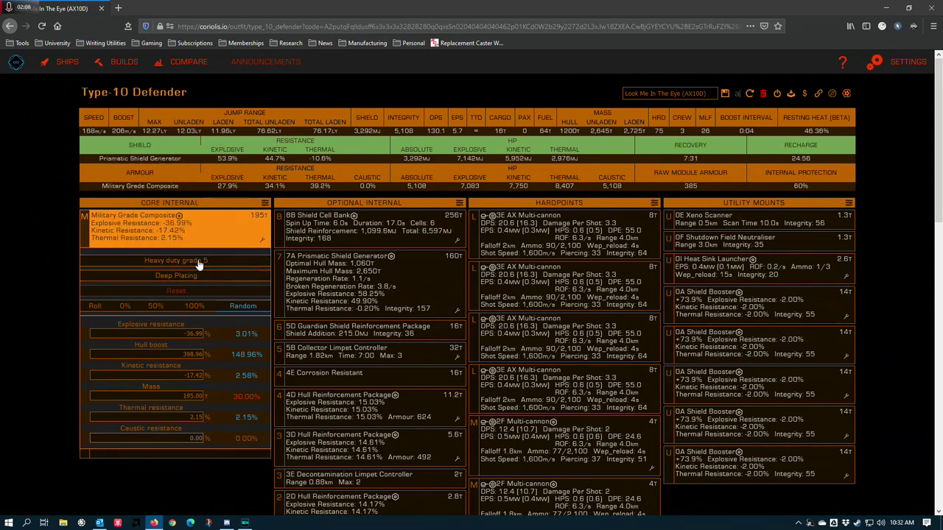
click(29, 284)
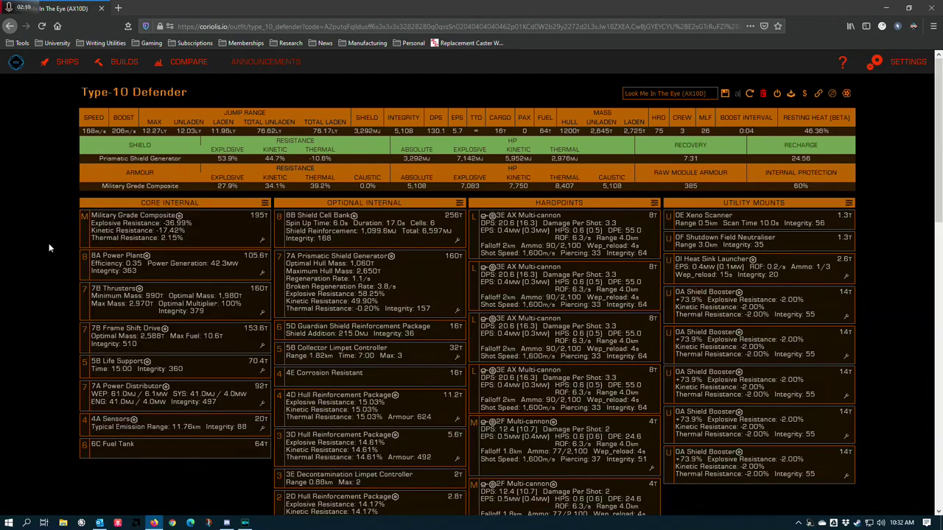
Inspect the 8A Power Plant's engineering blueprint, experimental effect and modified values, and close its details.
scroll(51, 246, down, 2)
click(262, 182)
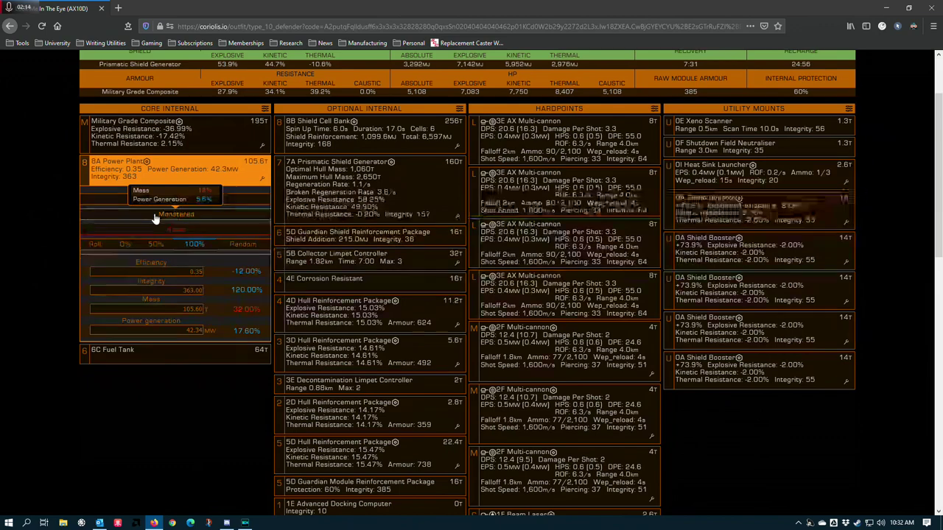
click(51, 186)
scroll(45, 193, up, 1)
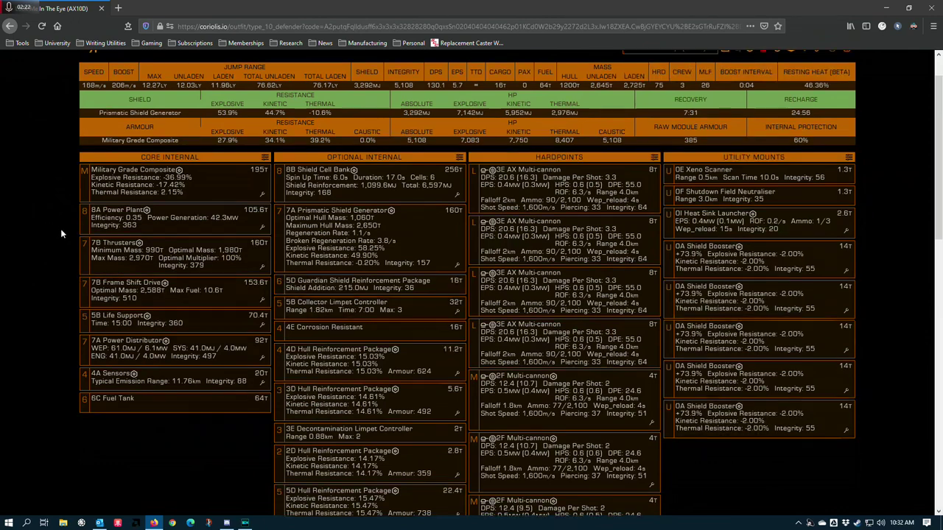
scroll(60, 228, up, 1)
click(258, 276)
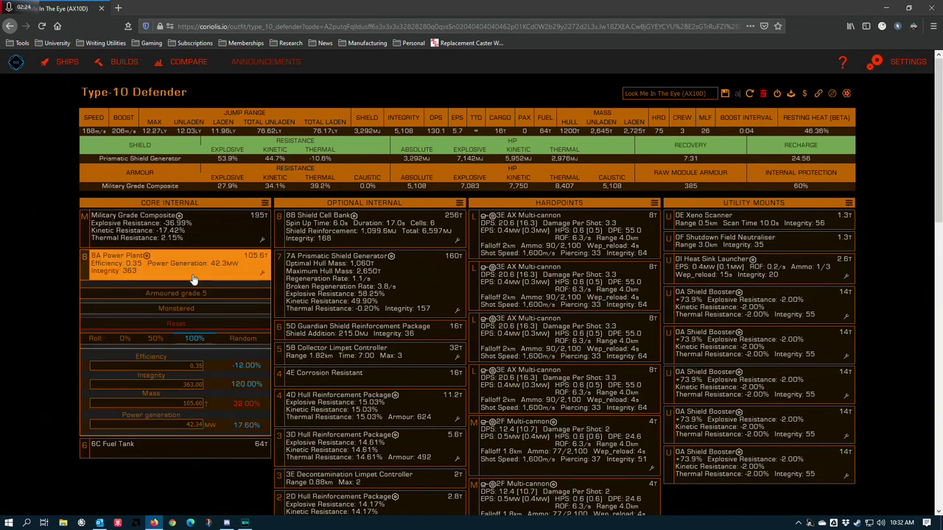
click(29, 307)
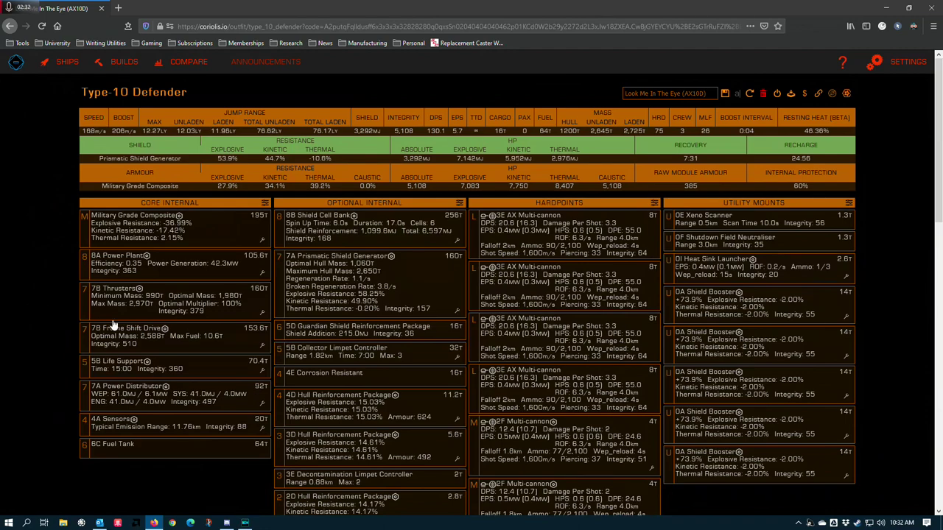
Inspect the 7B Thrusters' engineering blueprint and experimental effect, and close their details.
scroll(147, 251, down, 3)
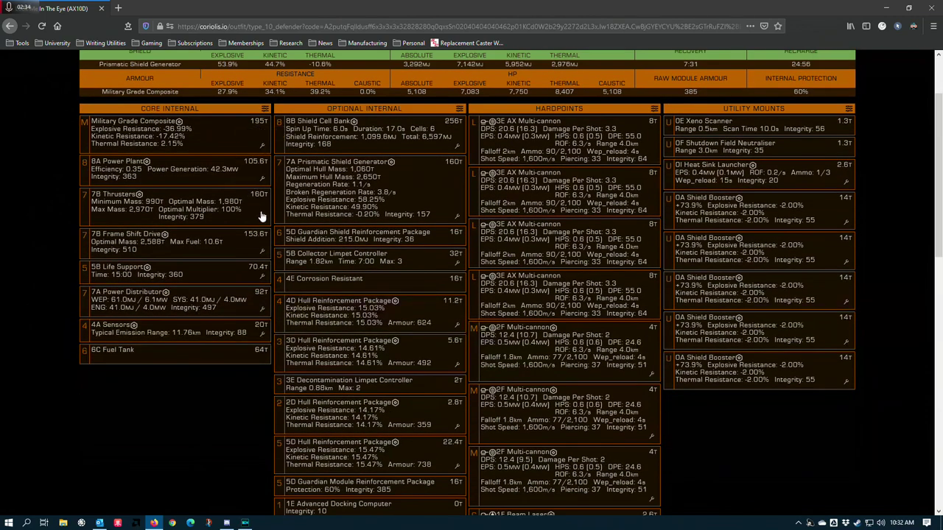
scroll(110, 210, up, 3)
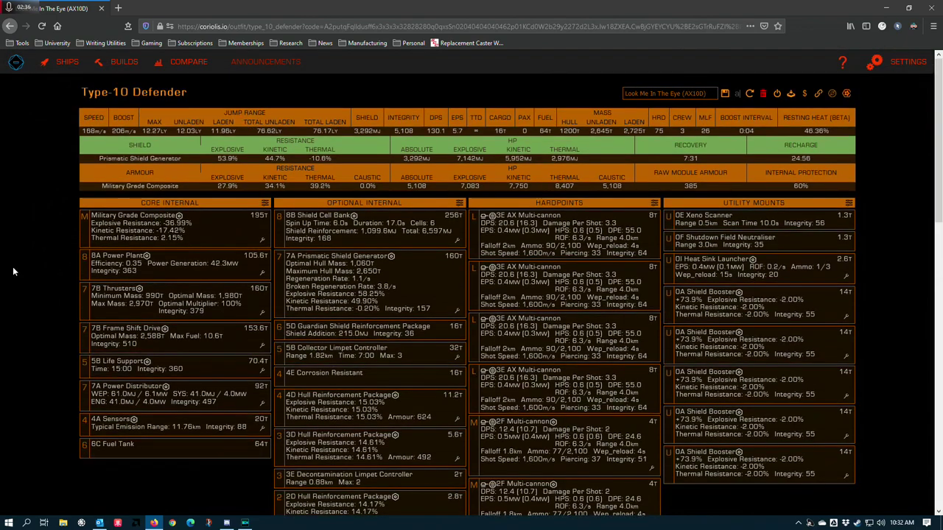
scroll(14, 283, down, 3)
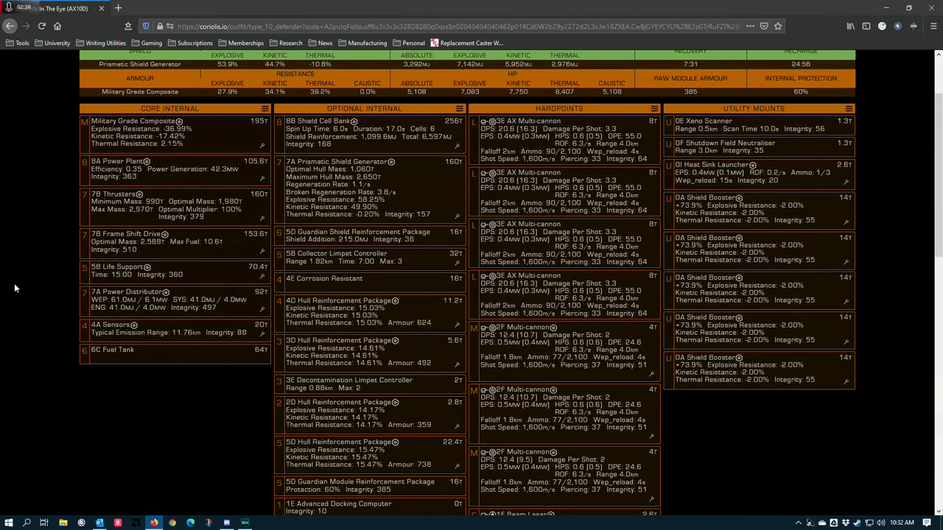
scroll(49, 236, down, 2)
scroll(44, 280, up, 5)
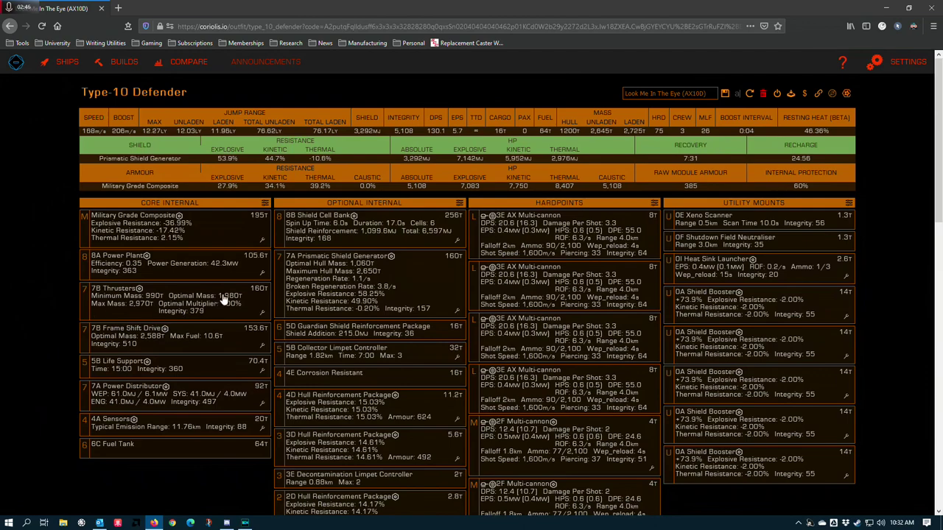
scroll(27, 291, down, 2)
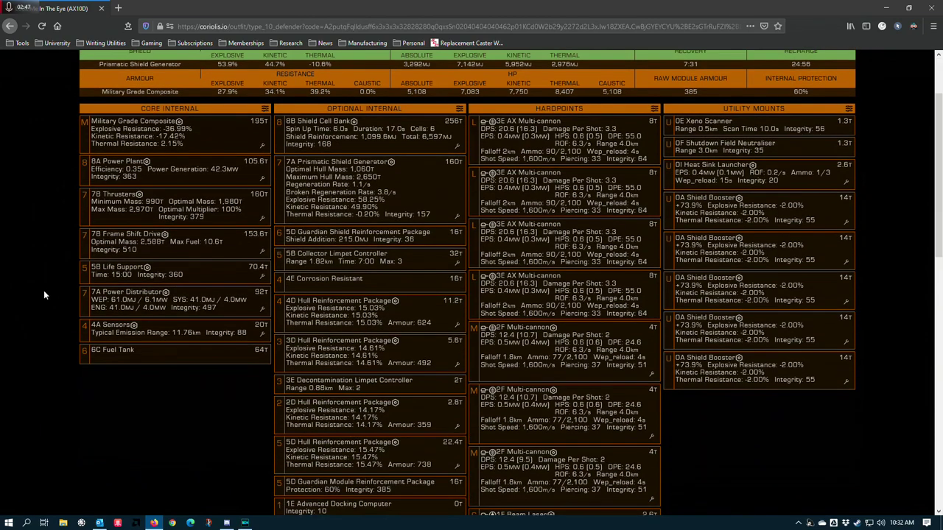
click(262, 221)
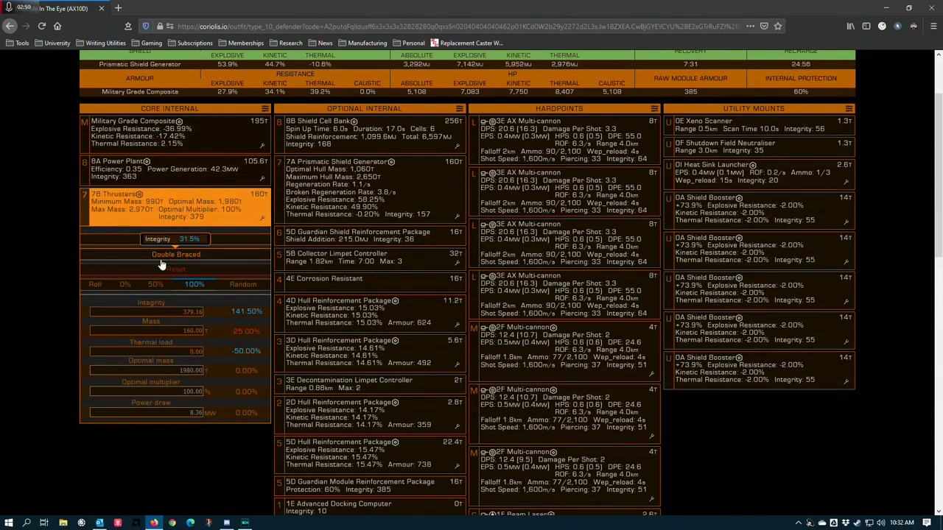
click(52, 265)
Inspect the engineering modifications of the 7B Frame Shift Drive and the 5B Life Support.
click(262, 252)
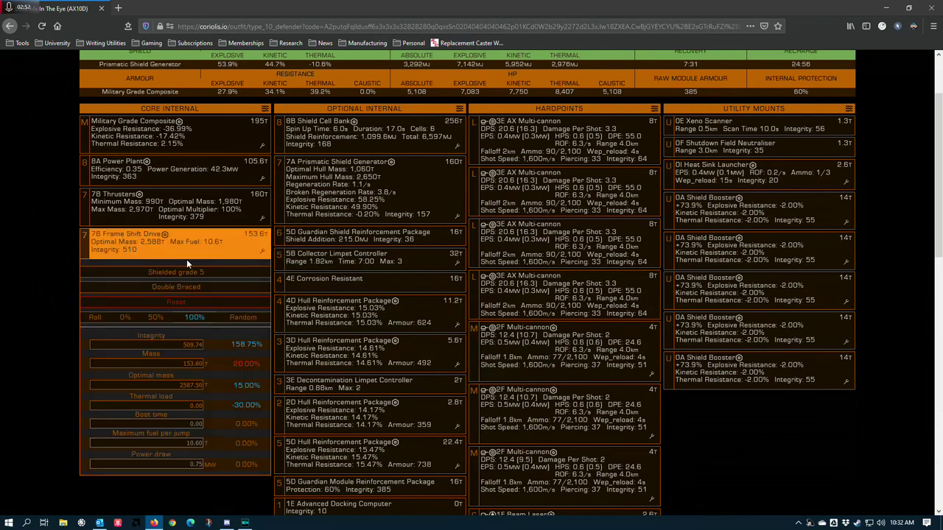
click(187, 259)
click(46, 284)
click(43, 283)
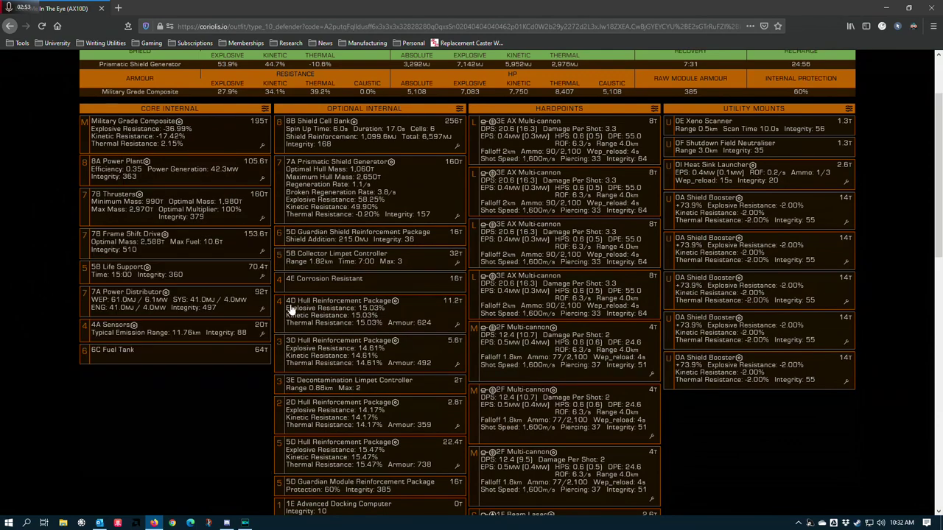
click(262, 276)
click(28, 297)
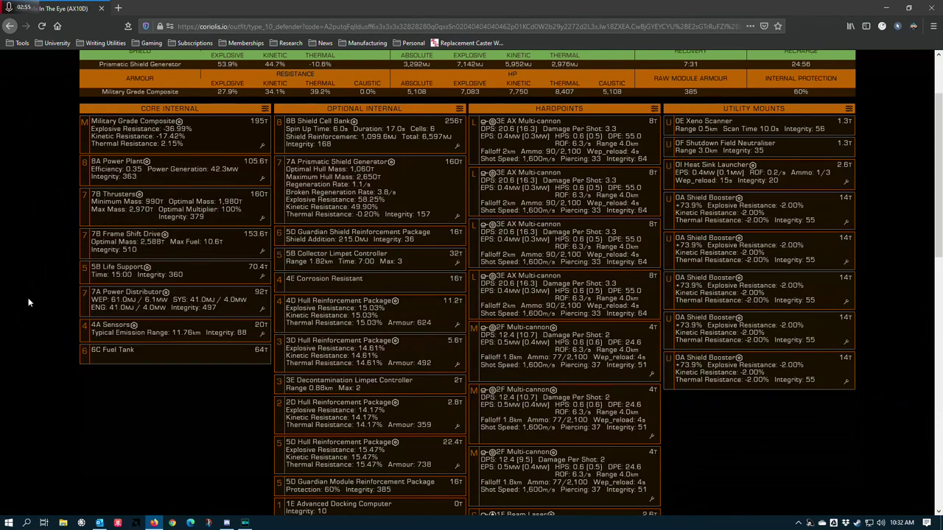
Inspect the engineering modifications of the 7A Power Distributor and the 4A Sensors.
click(258, 311)
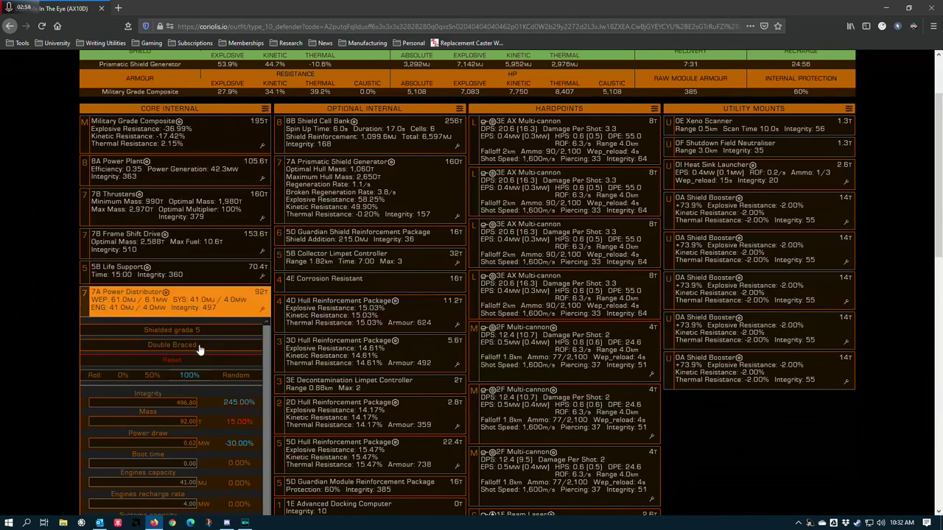
click(171, 330)
click(172, 330)
click(38, 322)
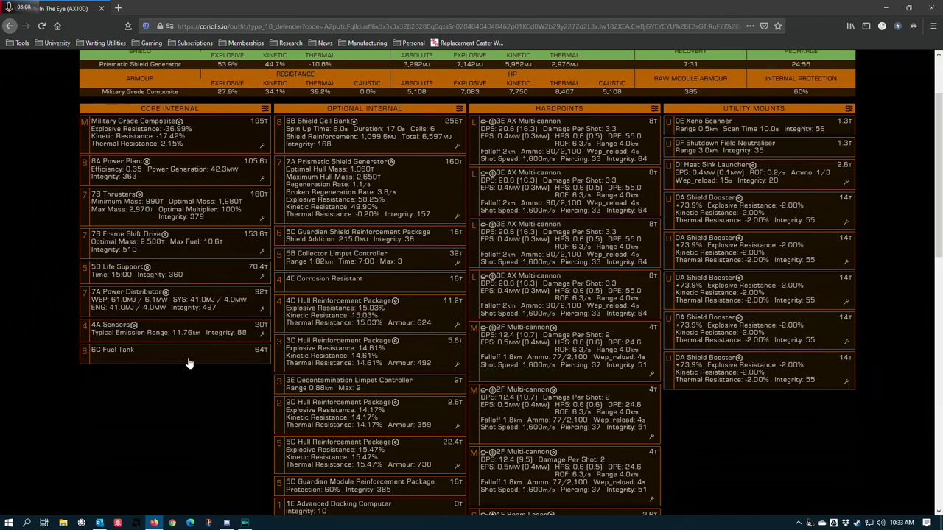
click(261, 336)
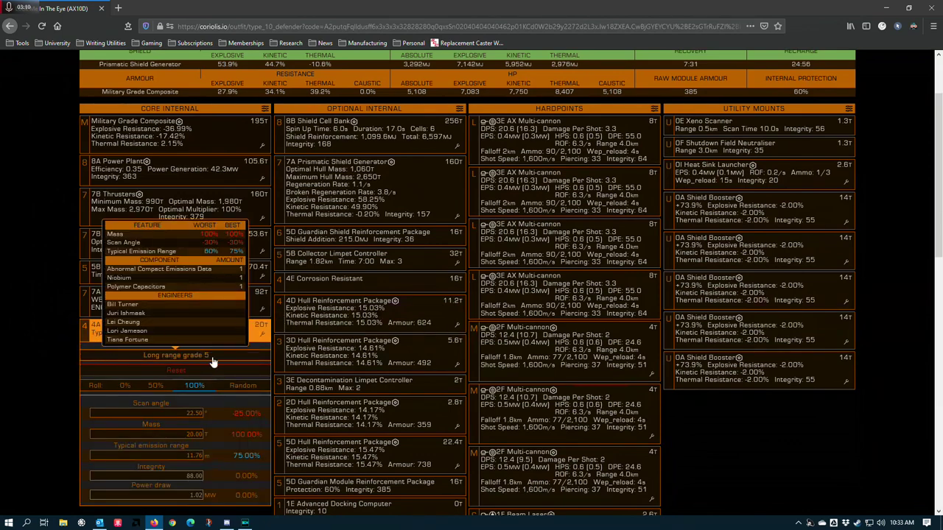
click(36, 317)
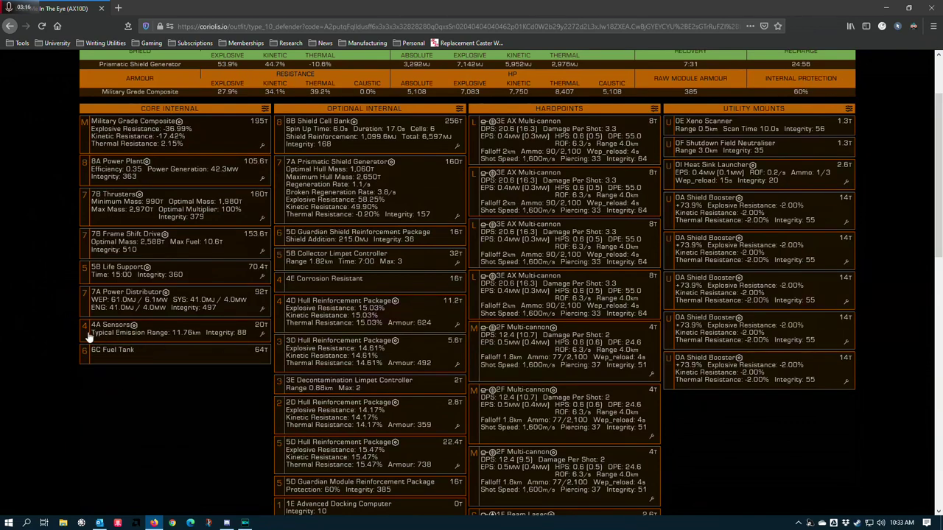
Check the ship's speed figure in the build's summary statistics.
scroll(103, 172, up, 3)
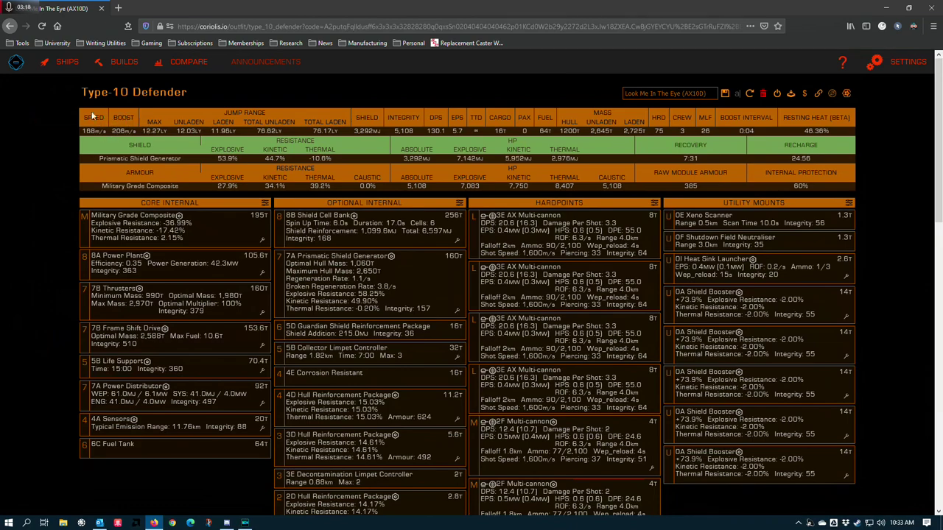
mouse_move(97, 132)
scroll(59, 277, down, 1)
scroll(176, 243, up, 1)
Inspect the 8B Shield Cell Bank's engineering blueprint, experimental effect and feature ranges, and close its details.
scroll(297, 201, down, 1)
click(457, 194)
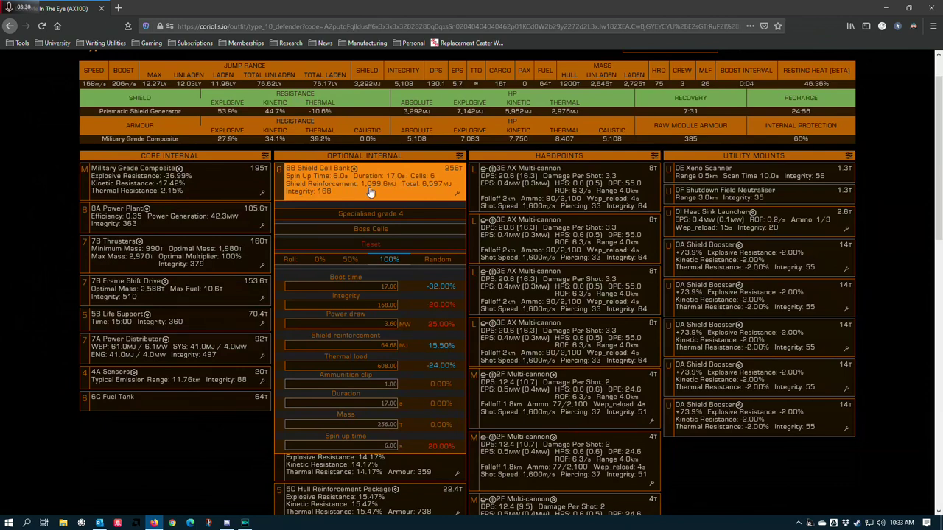
mouse_move(354, 170)
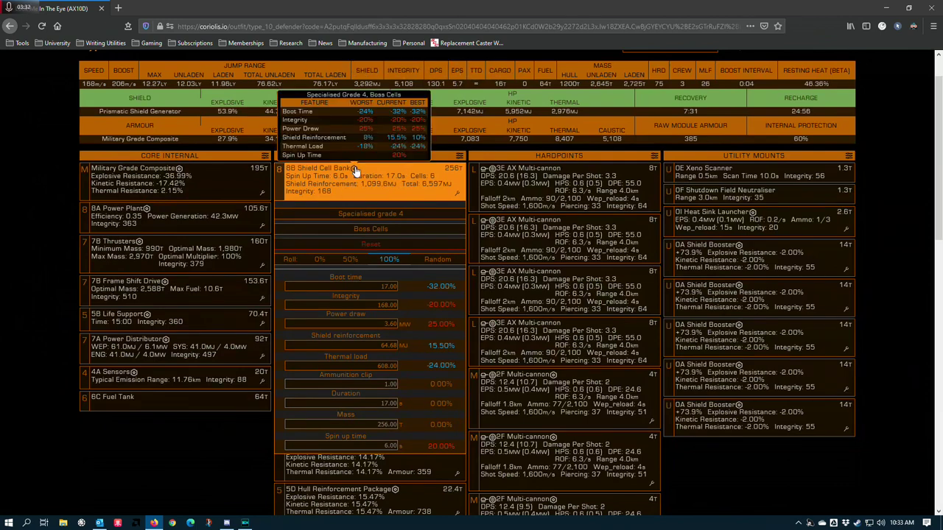
mouse_move(361, 221)
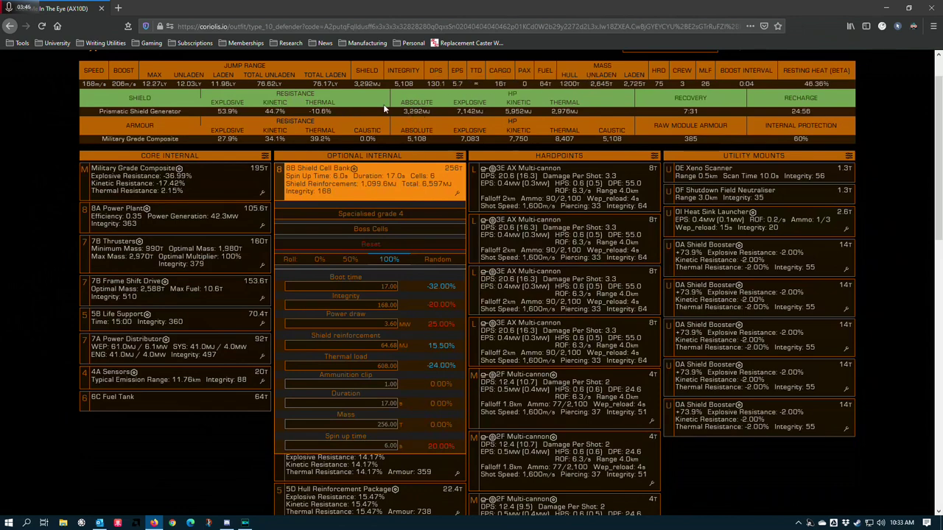
click(209, 463)
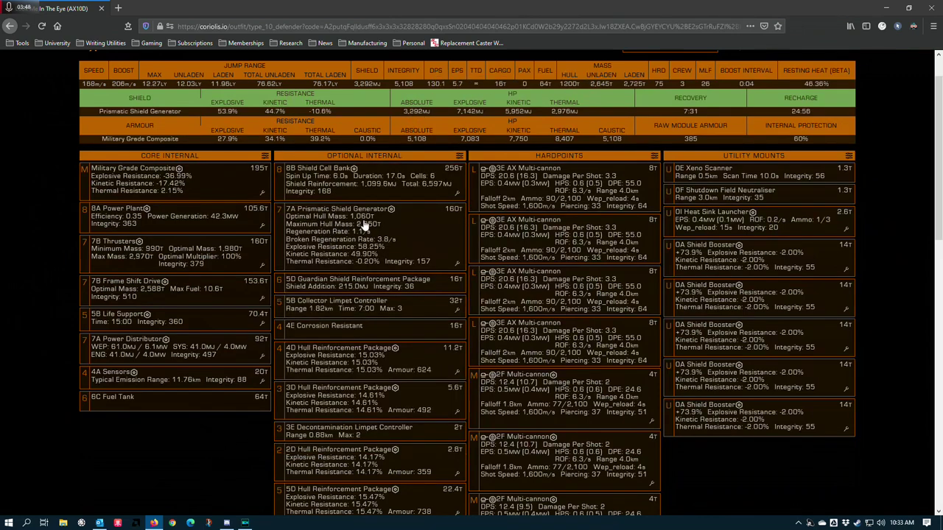
Inspect the 7A Prismatic Shield Generator's engineering and the module choices for the 5D Guardian Shield Reinforcement Package slot.
click(457, 263)
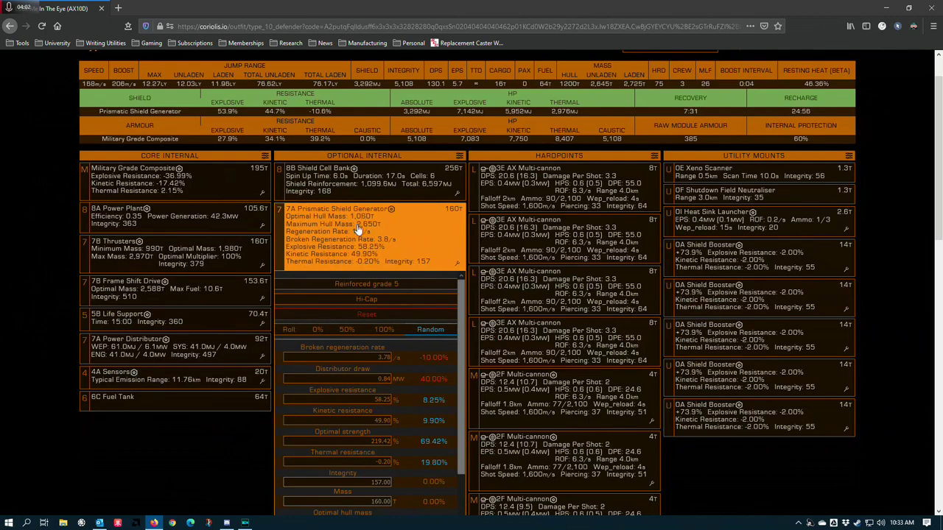
click(190, 482)
scroll(297, 284, down, 1)
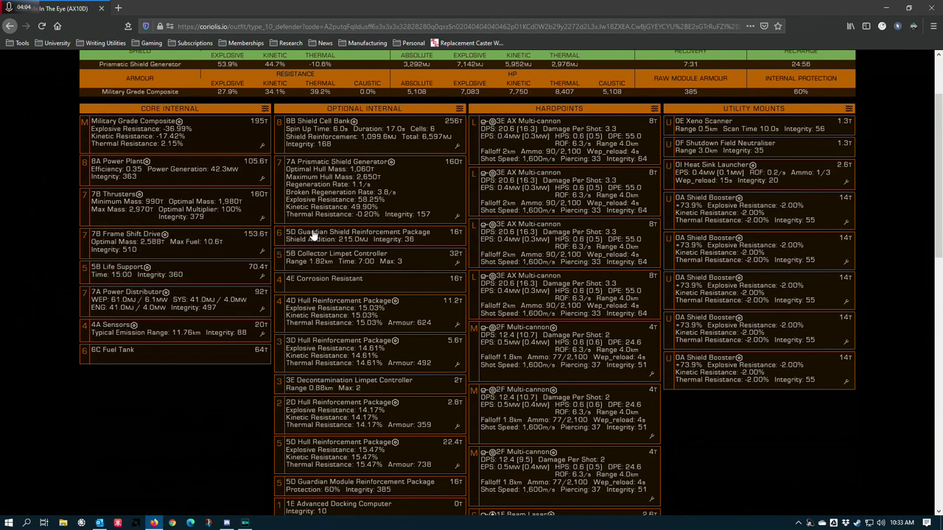
scroll(325, 185, up, 2)
scroll(294, 282, up, 1)
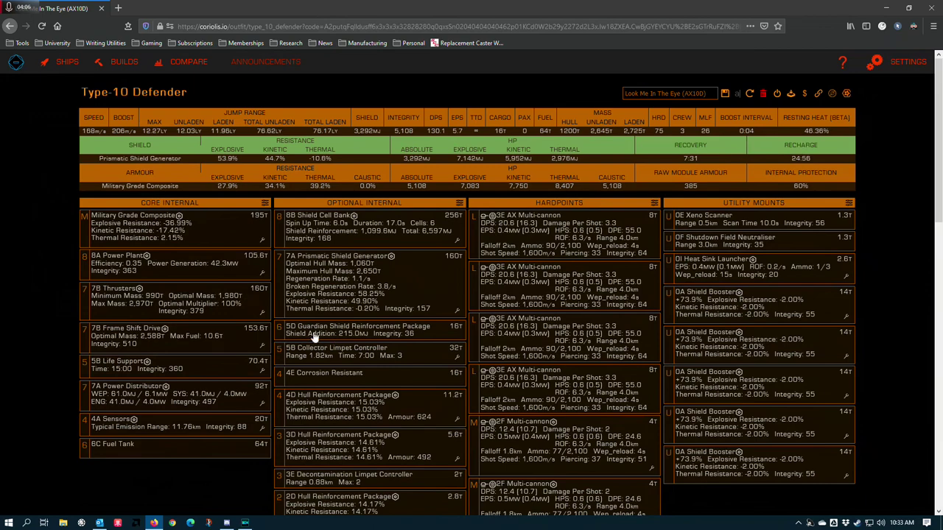
click(332, 335)
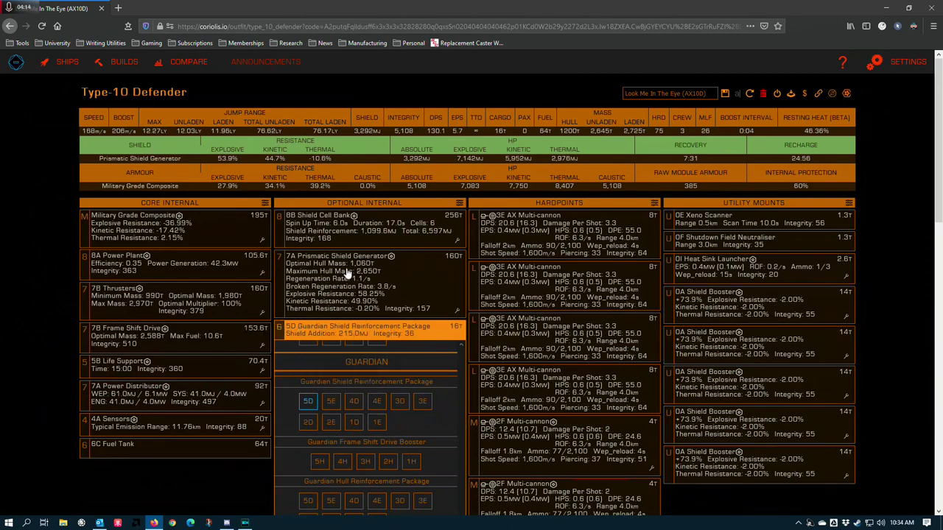
scroll(320, 309, down, 2)
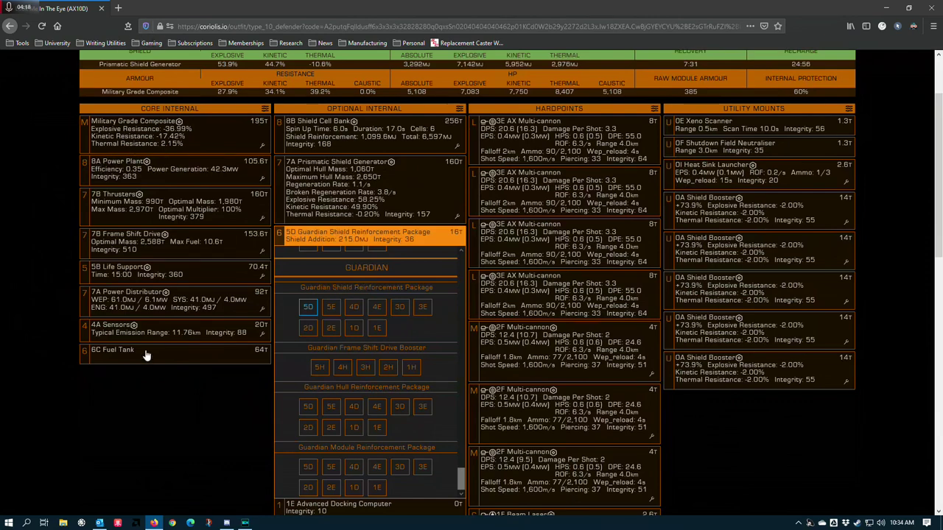
click(162, 398)
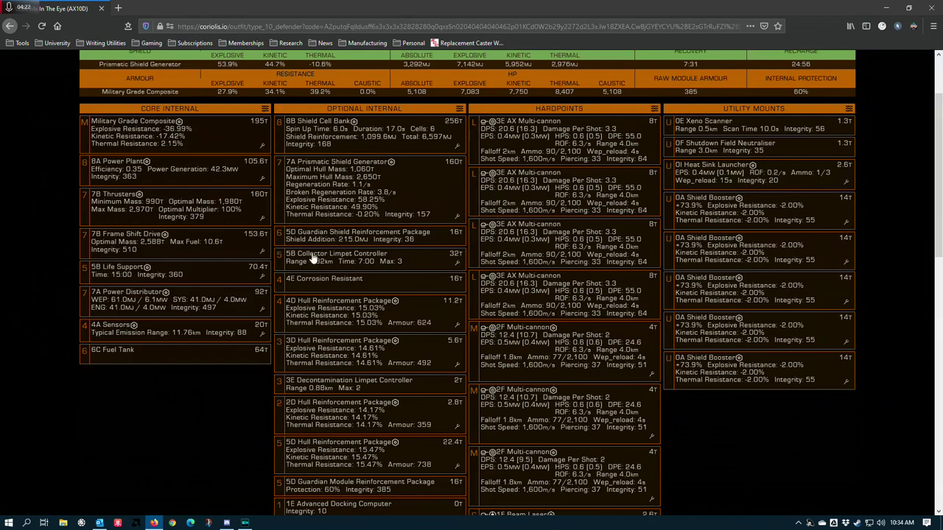
Review the limpet controller, corrosion-resistant cargo rack and hull reinforcement slots, and check the 3E Decontamination Limpet Controller's module choices.
scroll(365, 265, down, 2)
scroll(317, 210, up, 1)
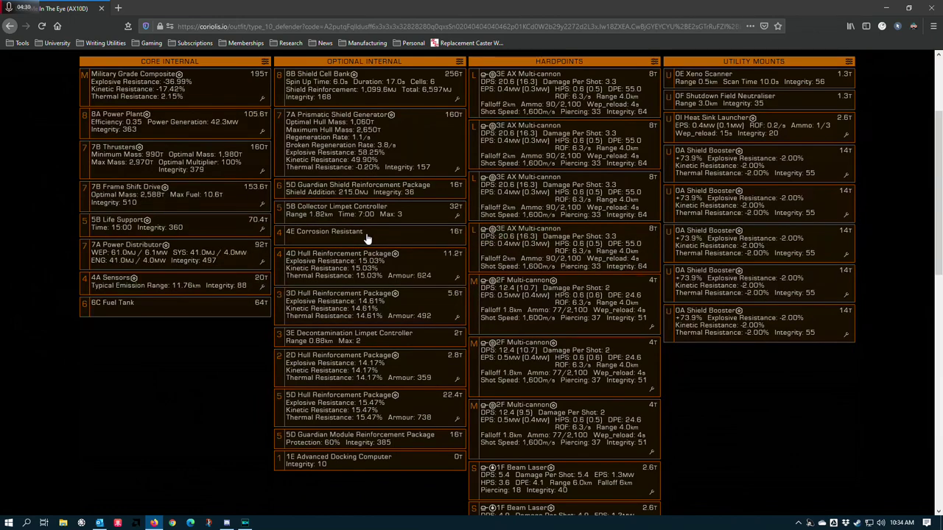
scroll(383, 221, up, 2)
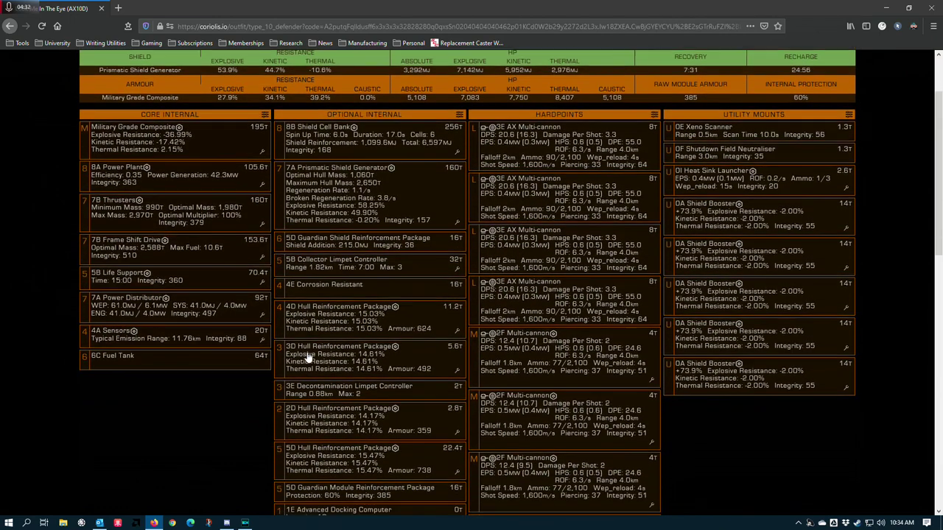
scroll(308, 357, down, 2)
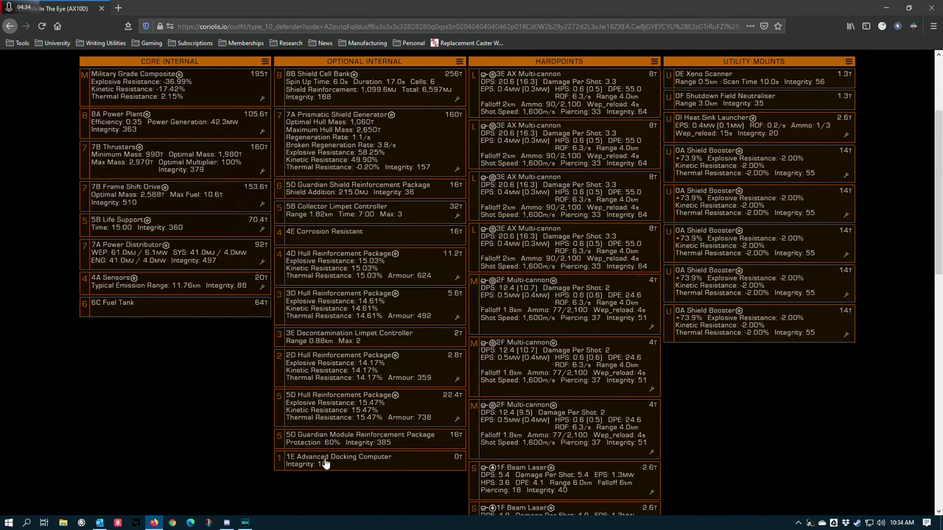
scroll(312, 291, down, 2)
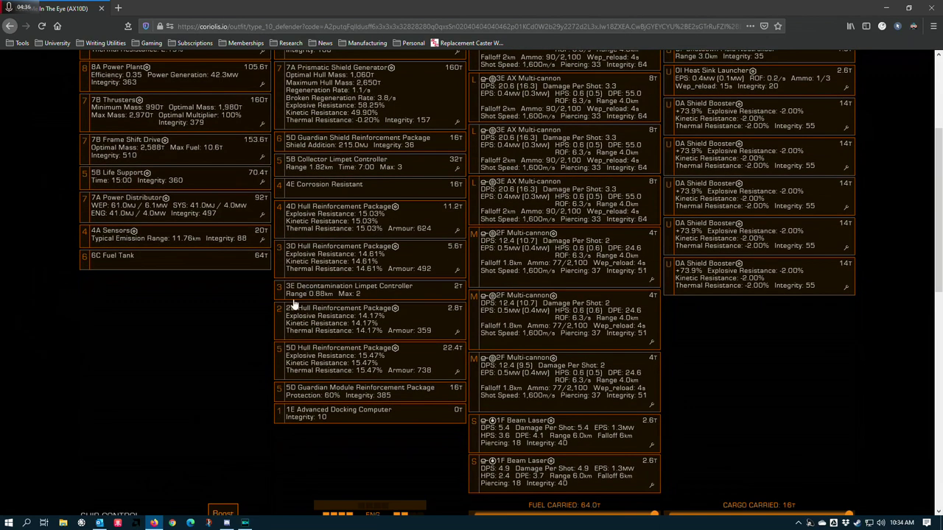
click(310, 294)
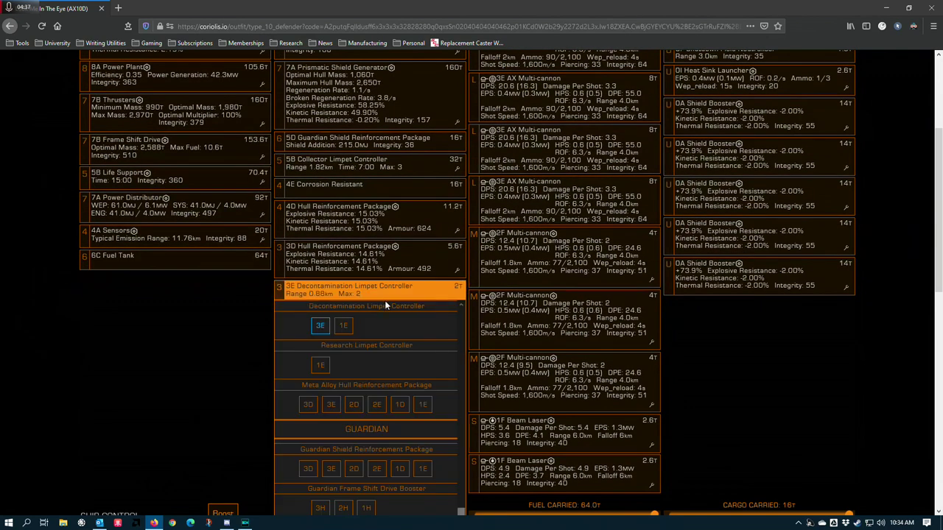
click(195, 300)
View the module choices for the slot holding the 1E Advanced Docking Computer and close them.
scroll(263, 321, down, 2)
click(314, 376)
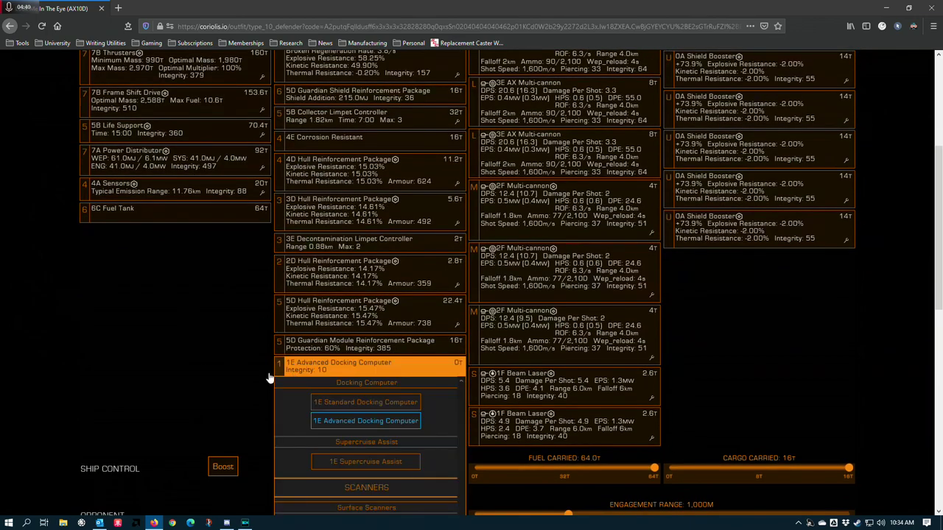
scroll(353, 346, down, 4)
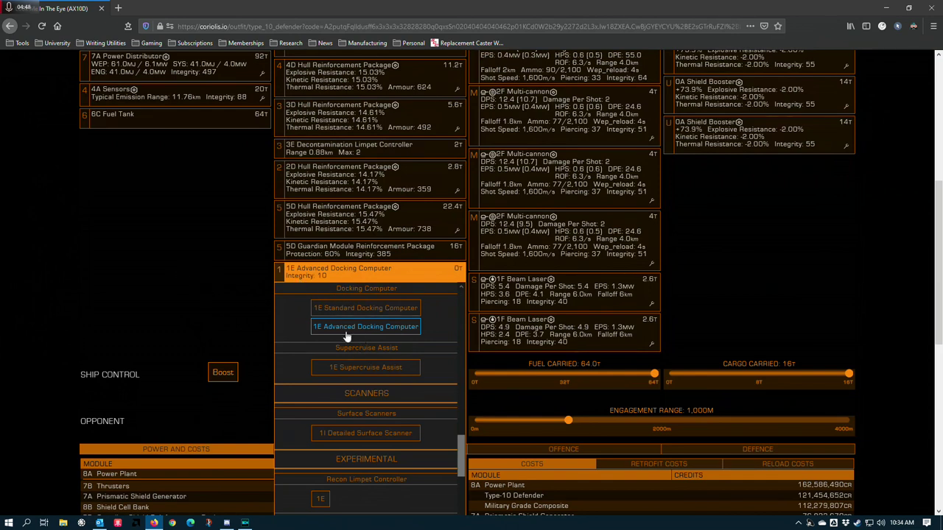
click(163, 274)
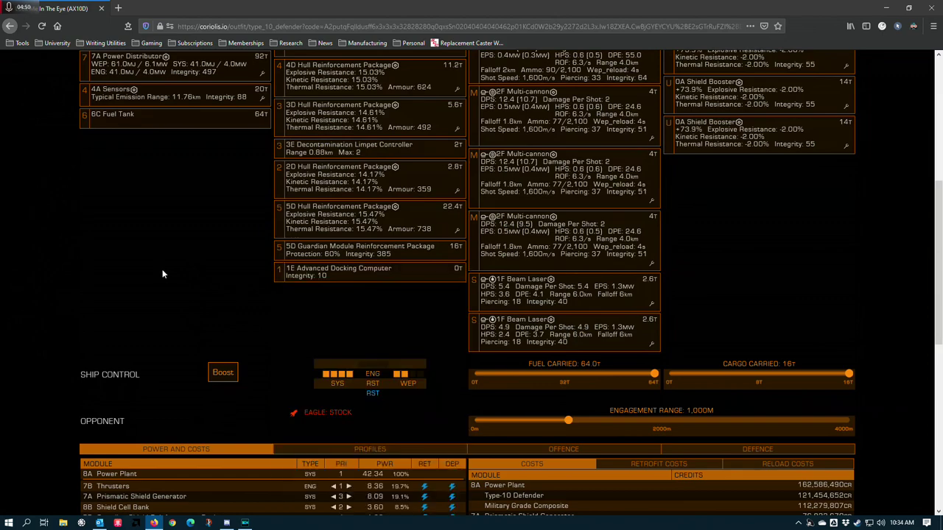
Review the large 3E AX Multi-cannons and inspect the engineering of the first medium 2F Multi-cannon.
scroll(195, 341, up, 5)
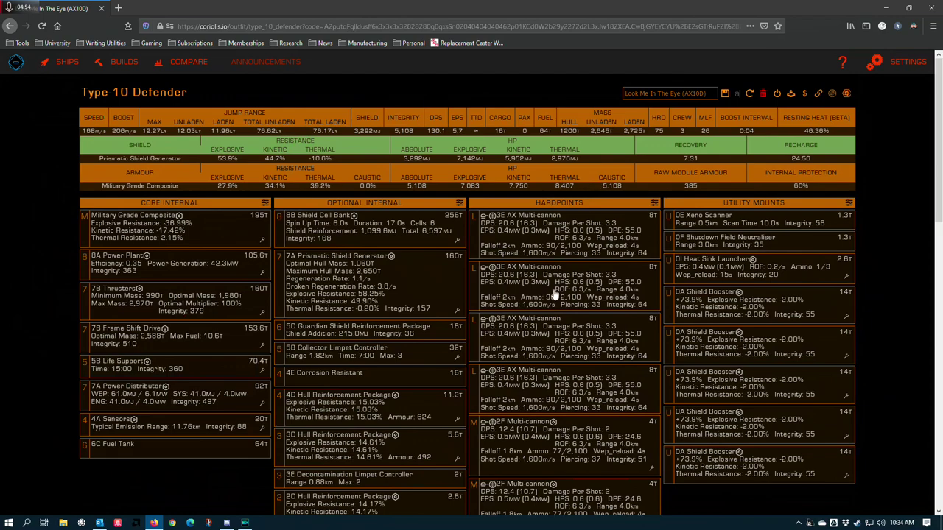
scroll(555, 295, down, 4)
scroll(531, 126, up, 2)
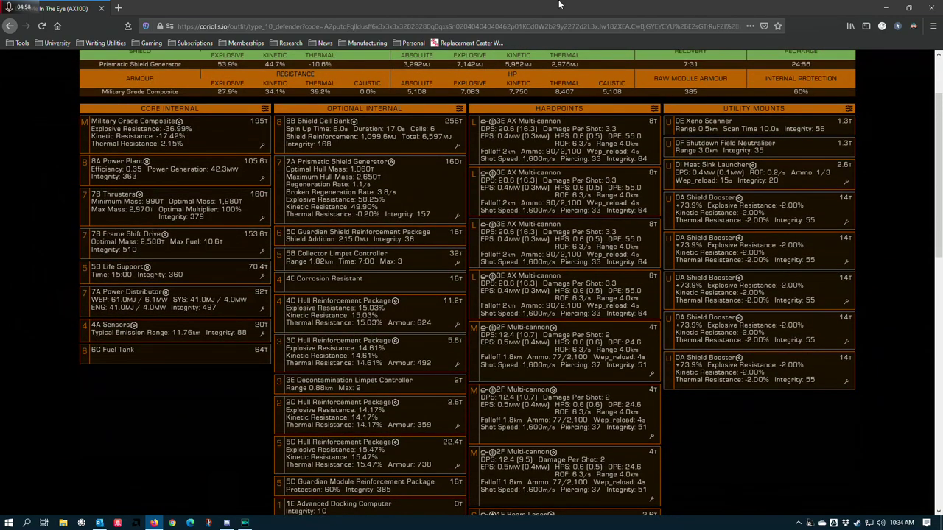
scroll(600, 338, down, 3)
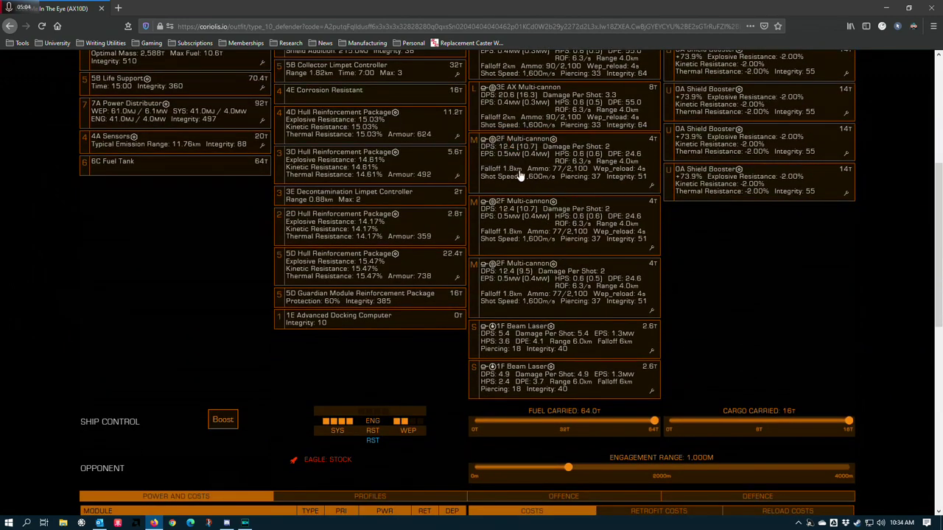
click(651, 186)
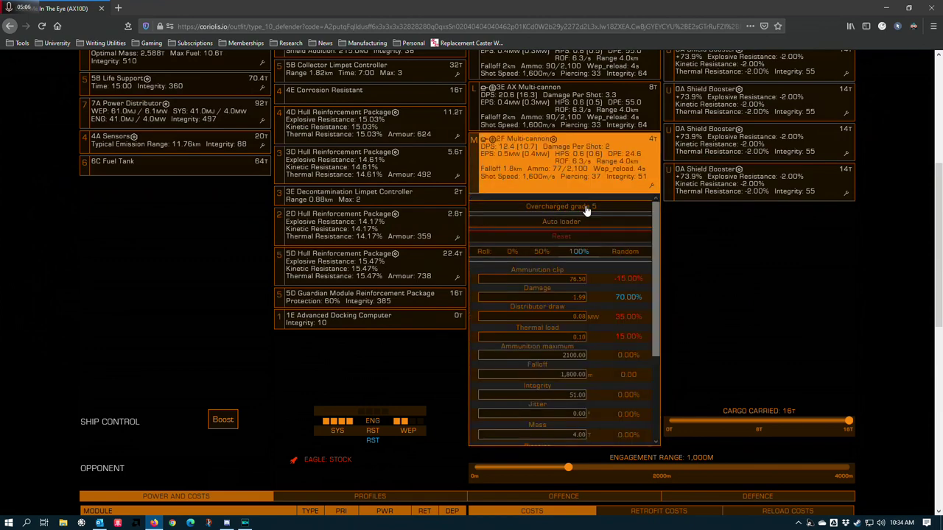
click(746, 256)
Inspect the engineering blueprints and experimental effects of the two small 1F Beam Lasers.
scroll(678, 276, up, 3)
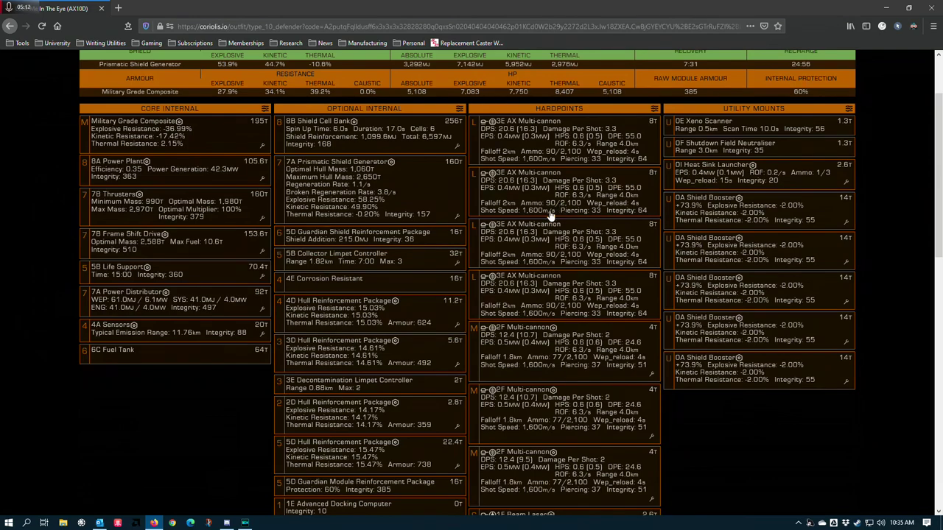
scroll(560, 214, down, 3)
scroll(743, 302, down, 4)
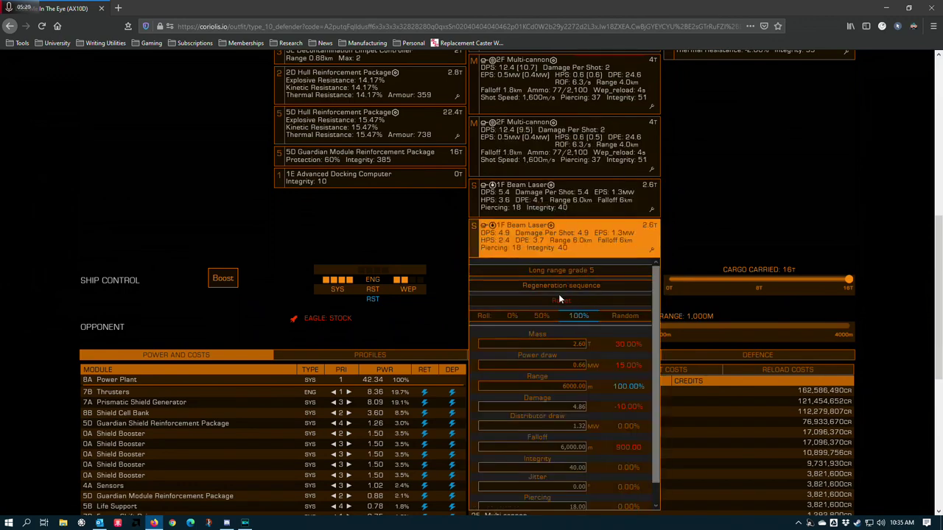
click(744, 197)
scroll(743, 197, up, 3)
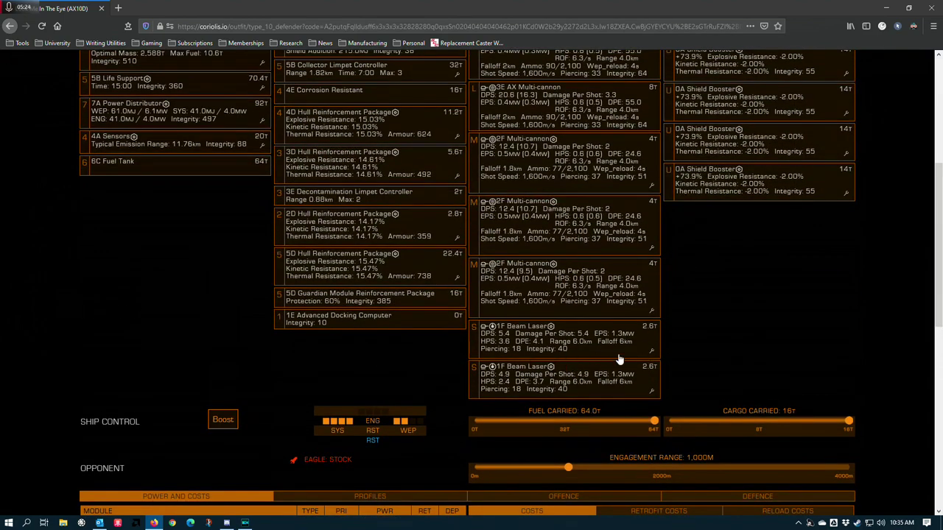
scroll(680, 375, up, 2)
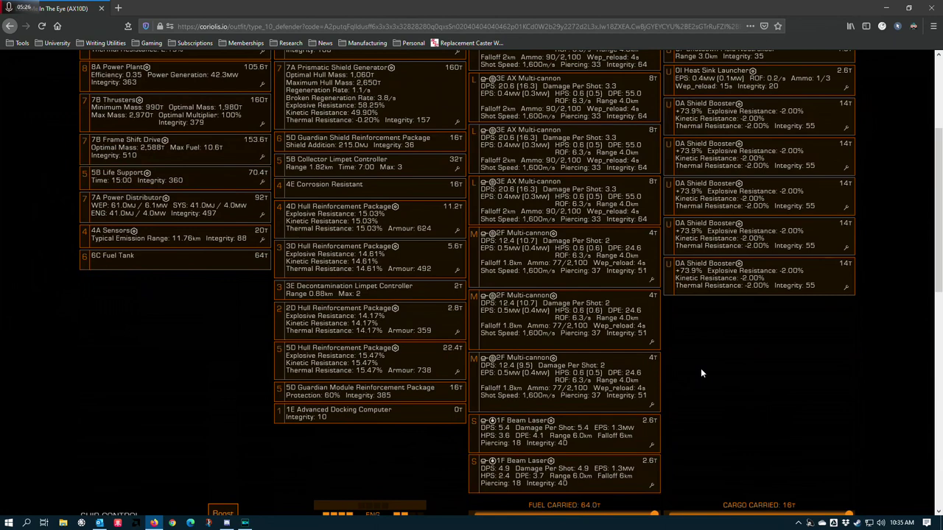
scroll(494, 436, down, 3)
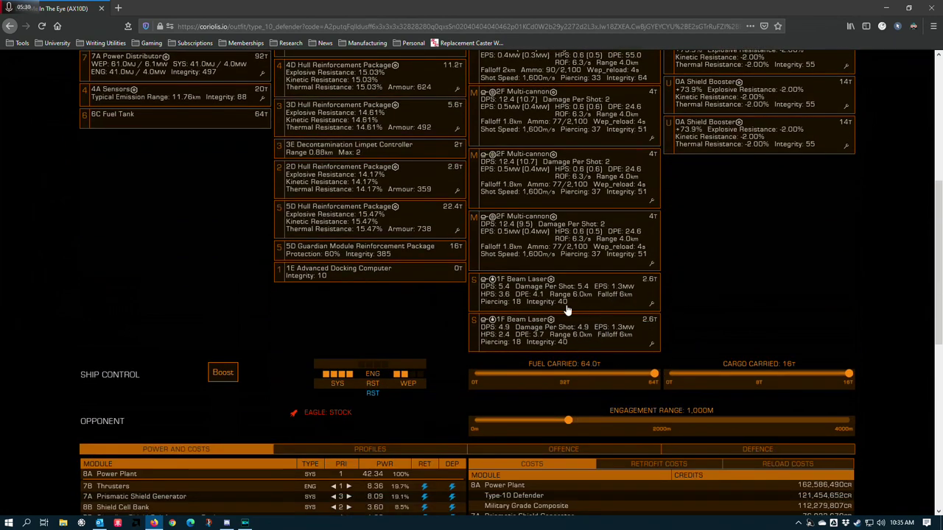
click(651, 313)
click(713, 300)
Review the 0E Xeno Scanner and view the module choices for the 0F Shutdown Field Neutraliser's utility mount.
scroll(714, 301, up, 5)
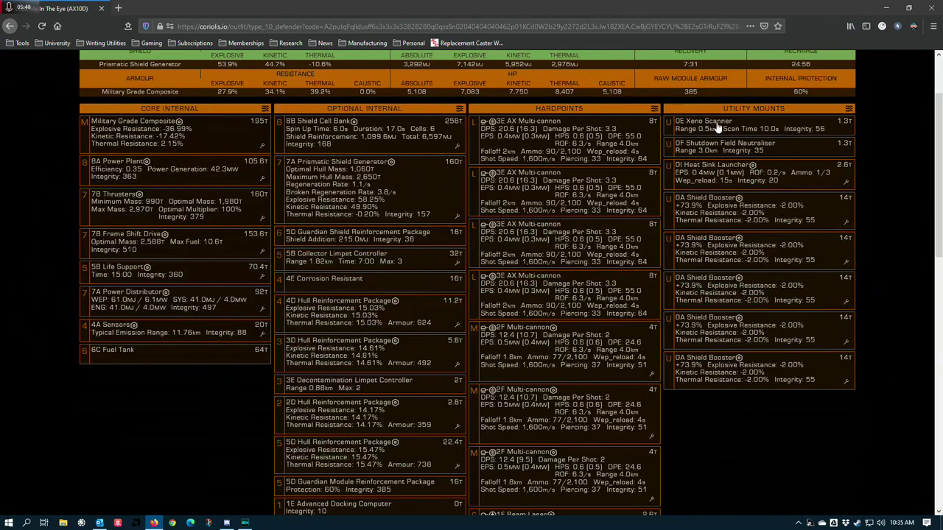
scroll(703, 125, up, 3)
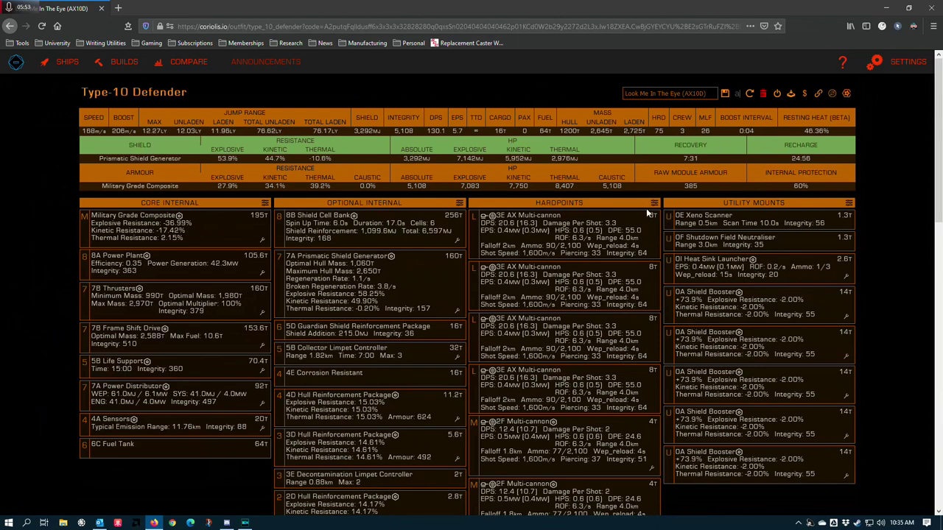
click(758, 243)
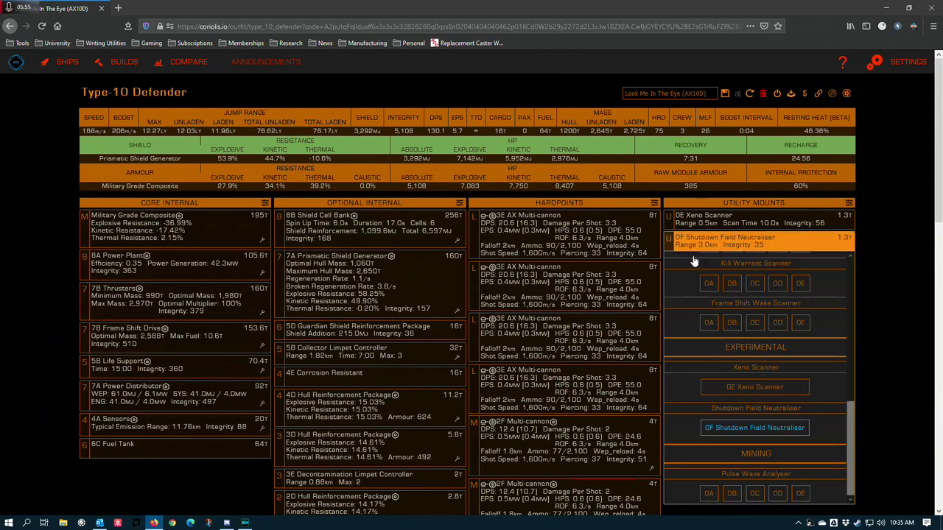
scroll(718, 288, down, 1)
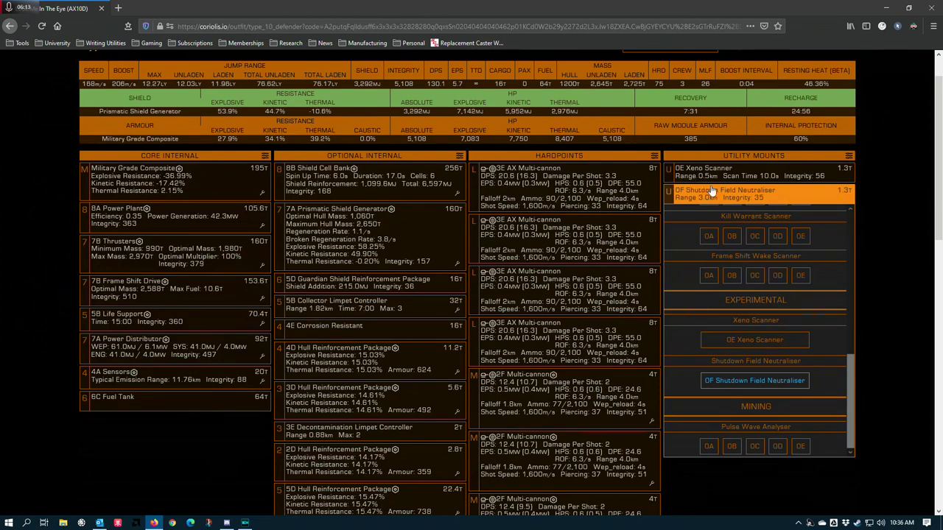
click(885, 190)
Inspect the 0I Heat Sink Launcher's engineering modifications and close its details.
scroll(885, 215, down, 1)
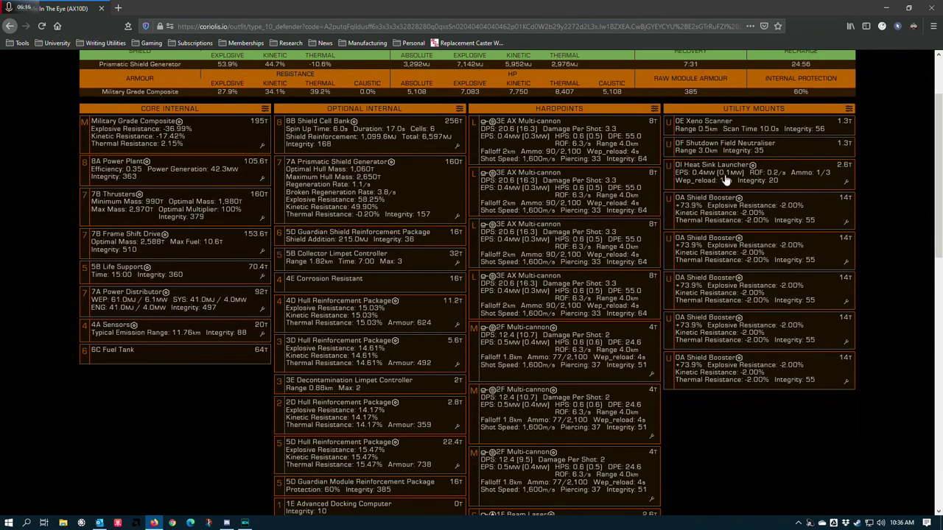
click(846, 184)
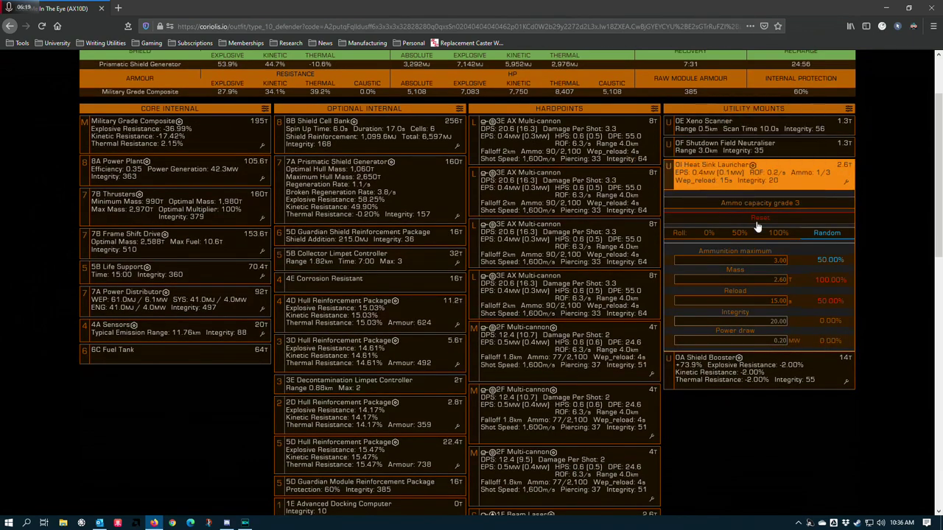
click(894, 208)
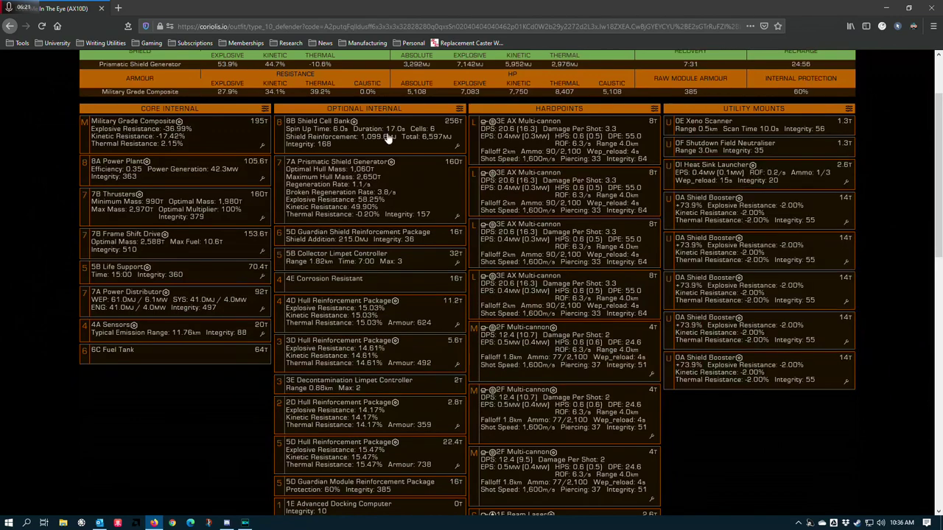
Check the 7B Thrusters' Reinforced grade 5 blueprint for its feature ranges, components and engineers, and close the details.
scroll(322, 142, up, 2)
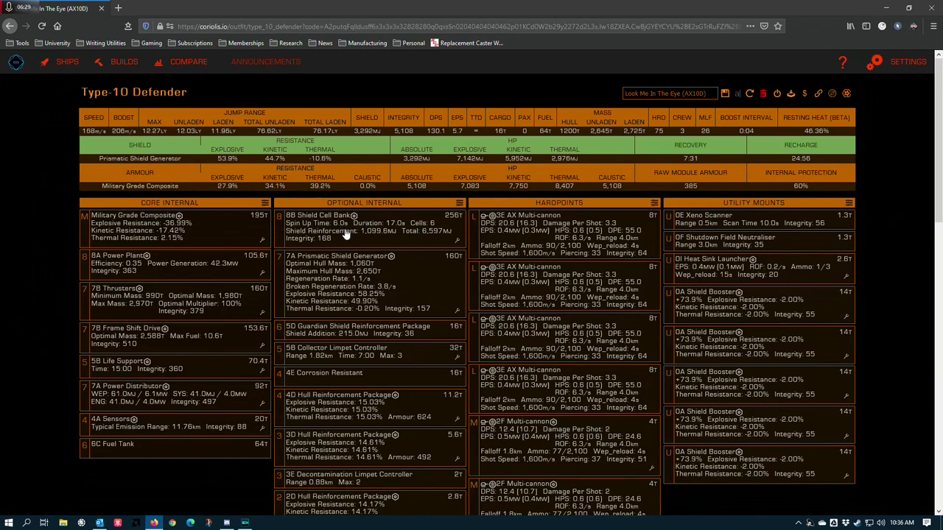
scroll(480, 269, down, 4)
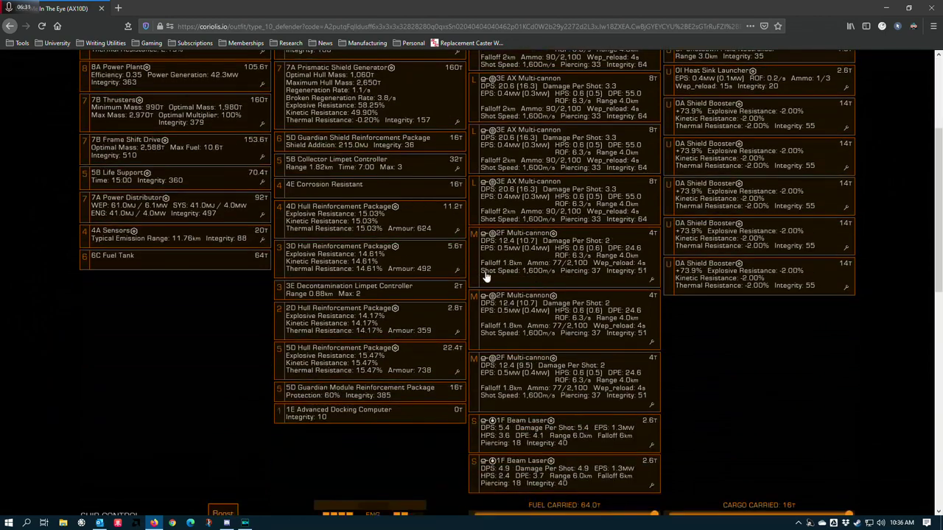
scroll(199, 246, up, 4)
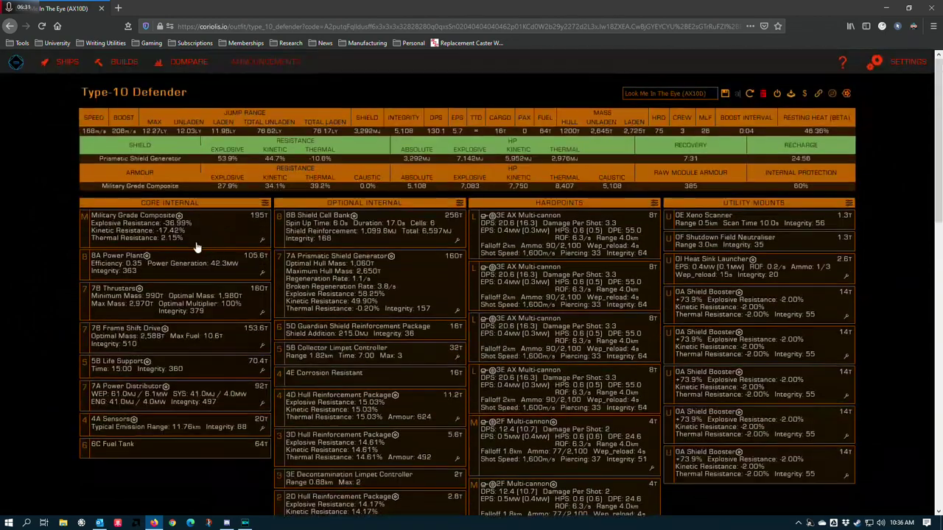
click(262, 312)
mouse_move(183, 342)
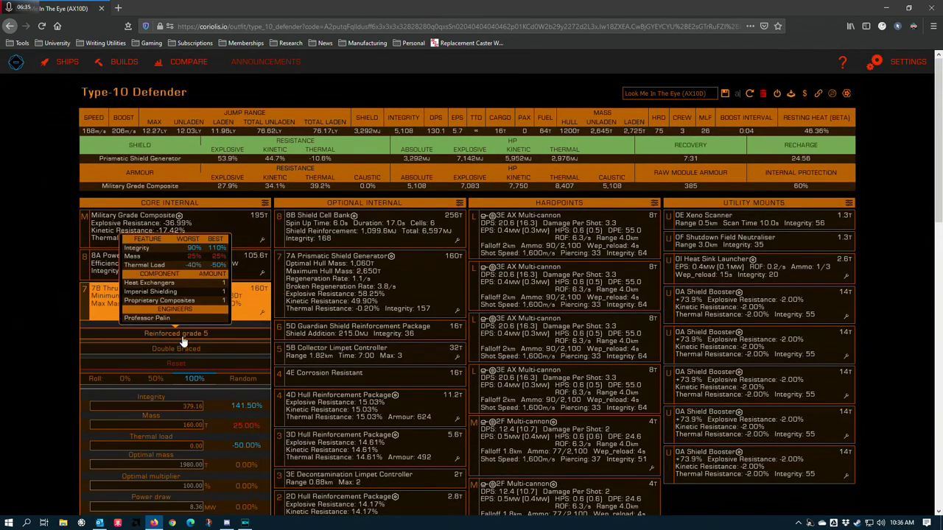
click(40, 315)
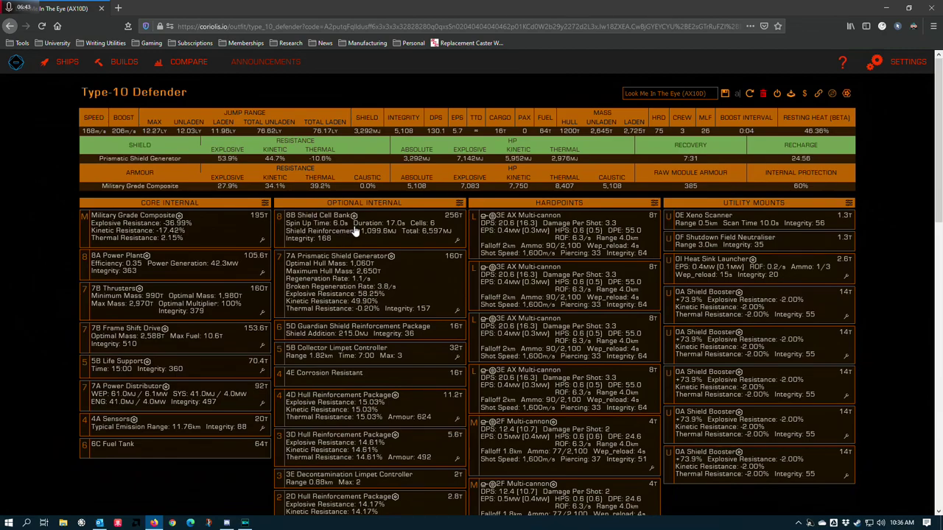
Inspect the first 0A Shield Booster's Heavy duty grade 5 engineering modifications and close its details.
scroll(355, 233, down, 2)
scroll(319, 122, down, 1)
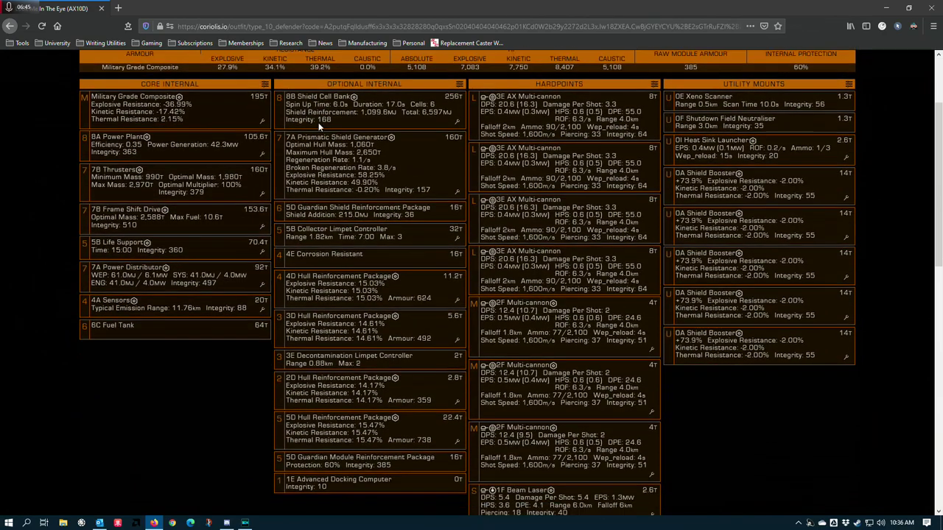
scroll(319, 122, up, 2)
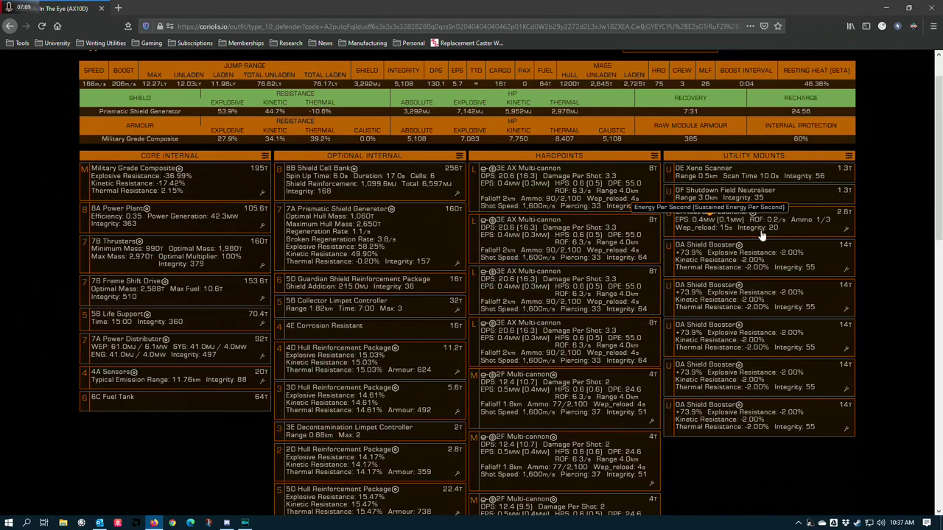
scroll(766, 289, down, 3)
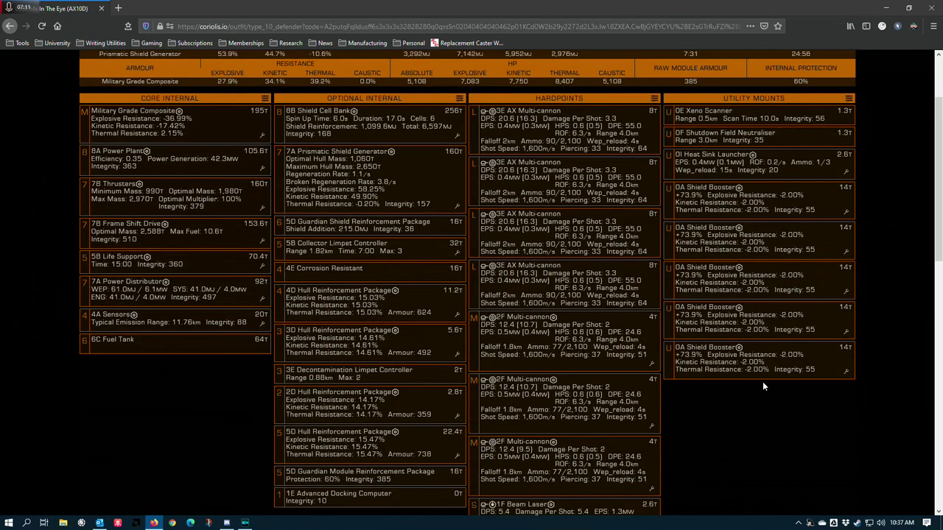
click(848, 175)
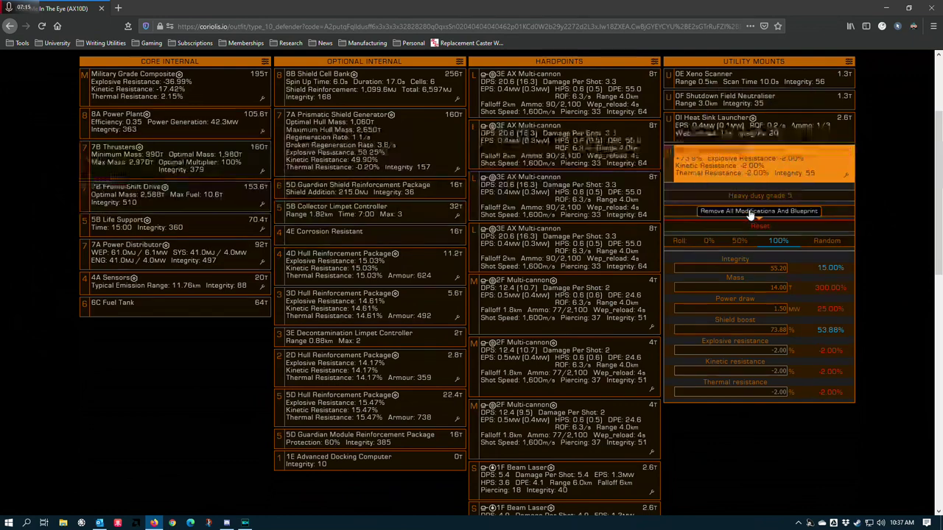
click(890, 207)
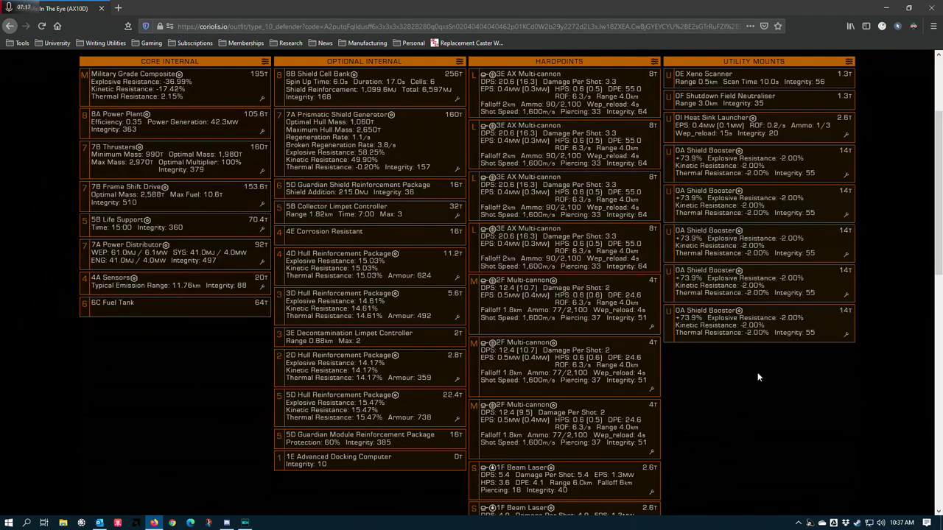
Review the build's cost breakdown including total and insurance, and return to the ship's summary statistics.
scroll(757, 372, up, 4)
scroll(693, 302, down, 15)
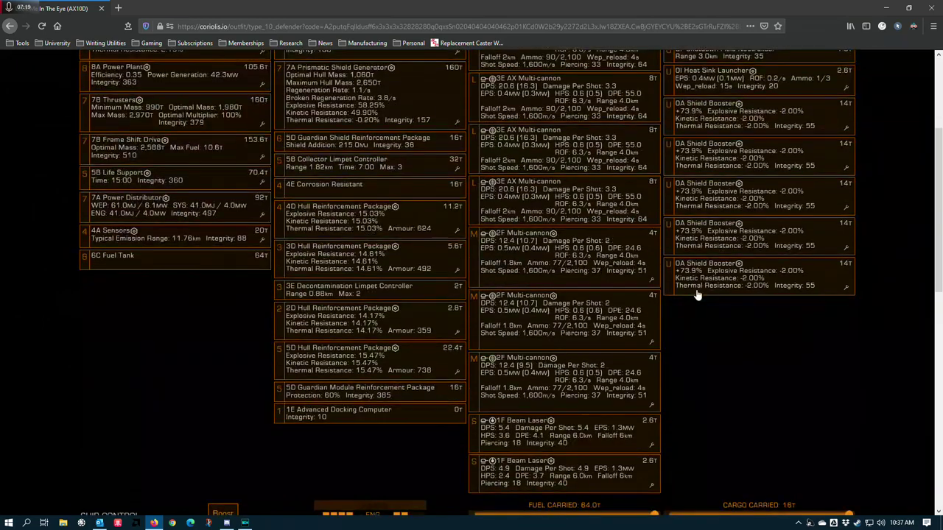
scroll(662, 375, down, 2)
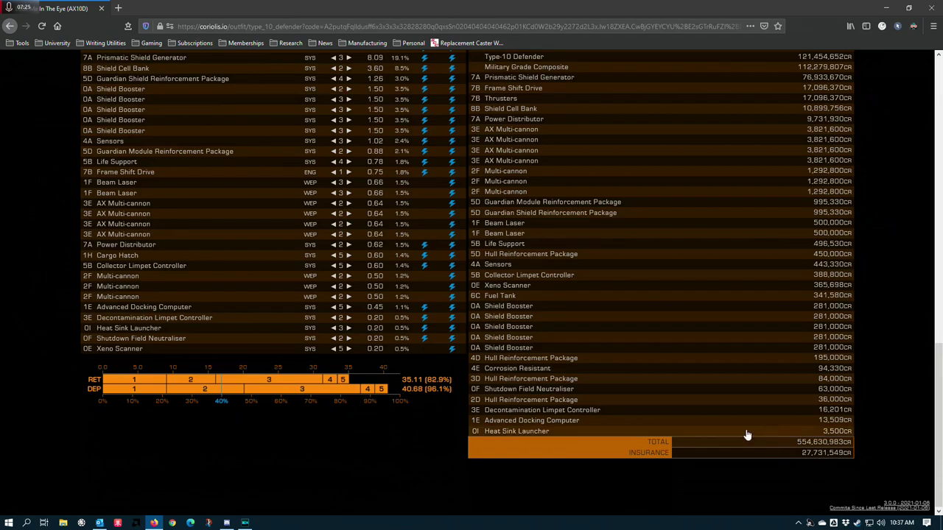
scroll(568, 385, up, 12)
scroll(373, 365, up, 2)
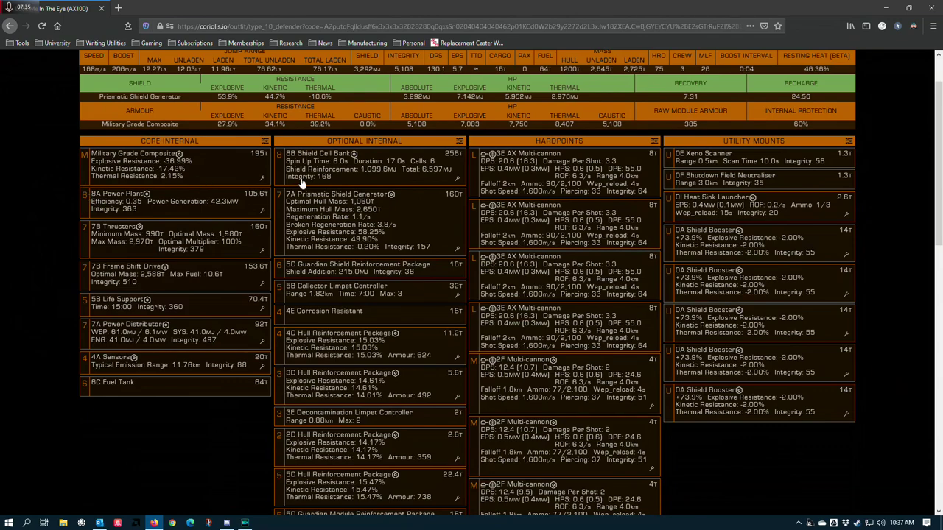
scroll(196, 205, up, 2)
scroll(196, 205, up, 2)
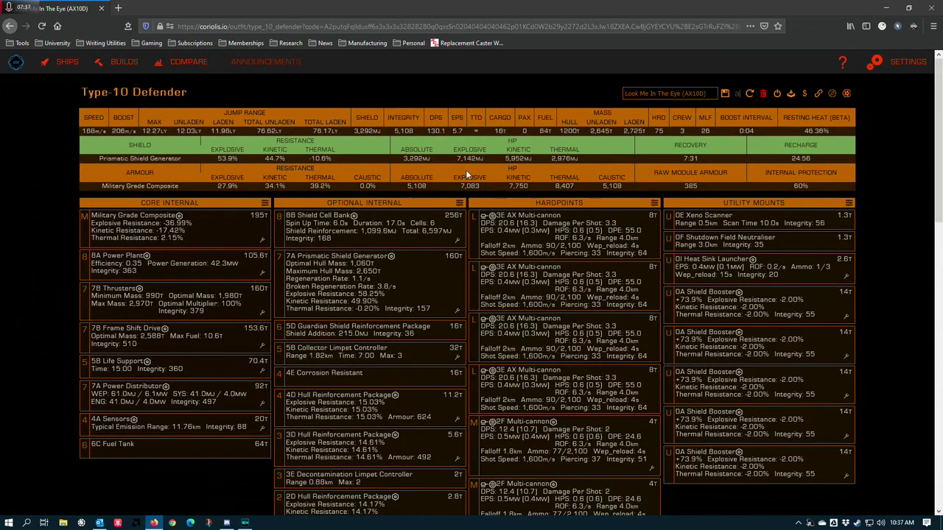
Look over the fitted shield boosters, core internals and optional internals across the whole build.
scroll(817, 200, down, 3)
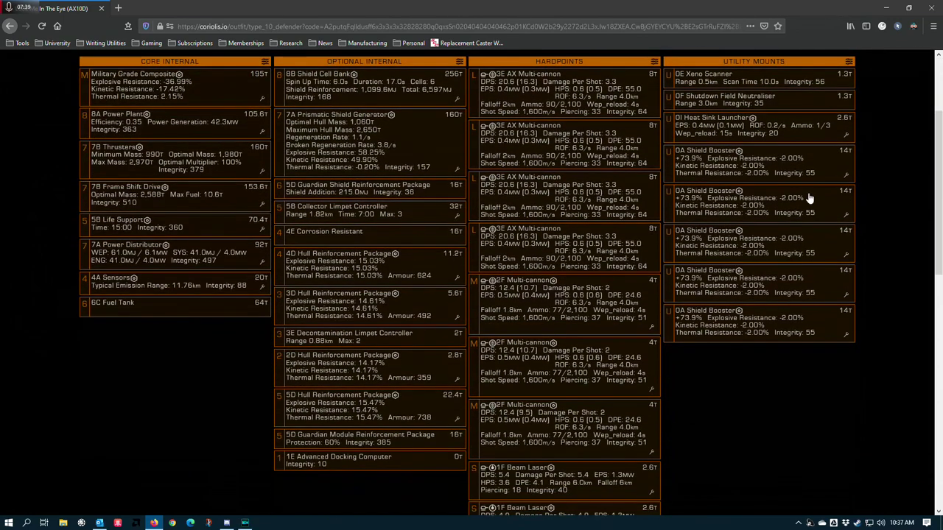
scroll(722, 197, up, 3)
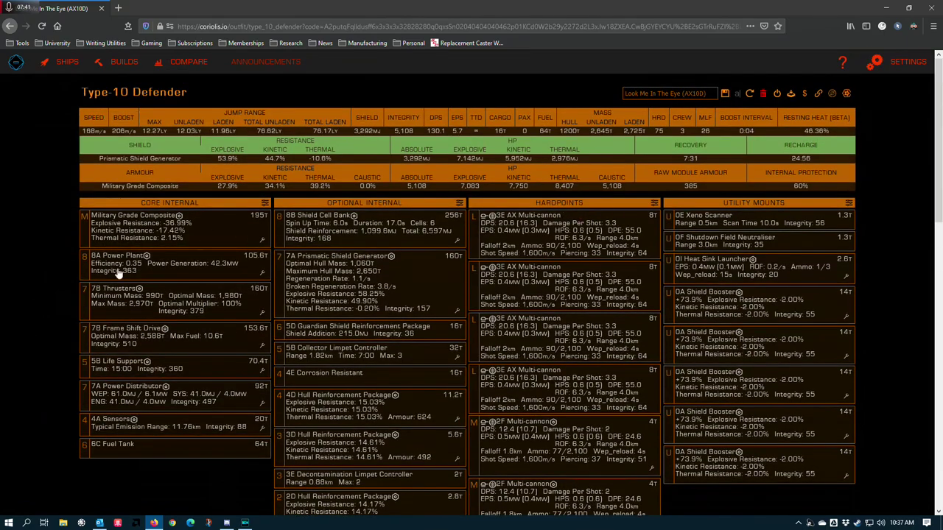
scroll(337, 263, down, 2)
scroll(398, 265, down, 2)
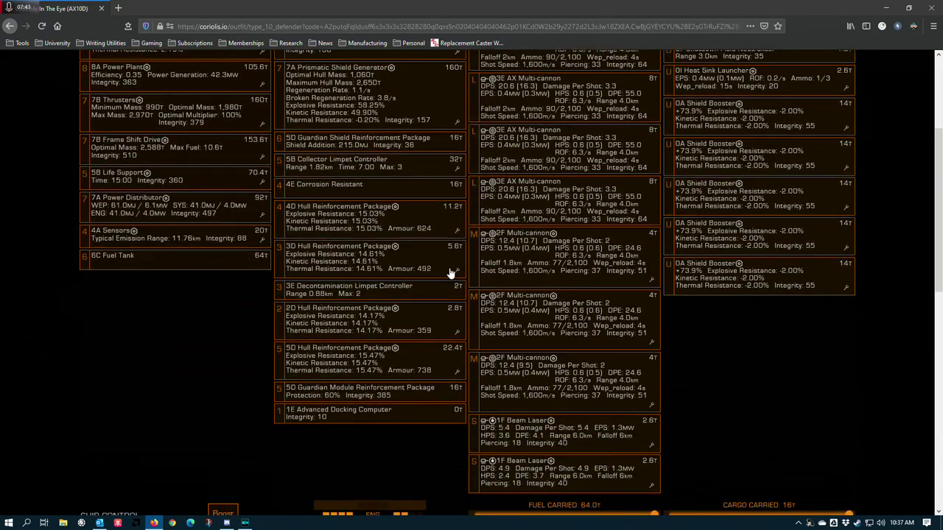
scroll(457, 273, up, 4)
scroll(501, 276, down, 4)
scroll(679, 308, down, 4)
Compare the hardpoints, from the large 3E AX Multi-cannons through the 2F Multi-cannons to the 1F Beam Lasers.
scroll(676, 310, up, 6)
scroll(584, 210, up, 1)
scroll(567, 250, down, 5)
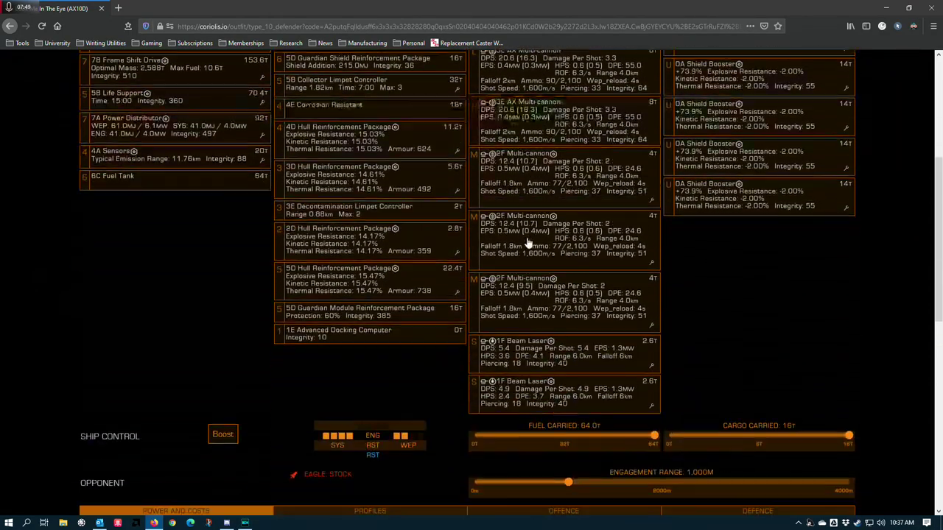
scroll(545, 295, up, 5)
scroll(567, 332, down, 5)
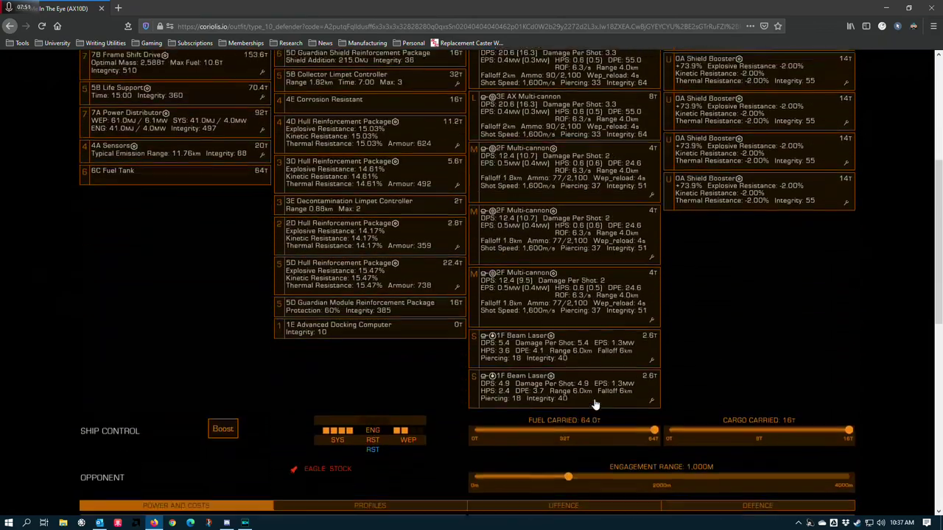
scroll(602, 353, up, 4)
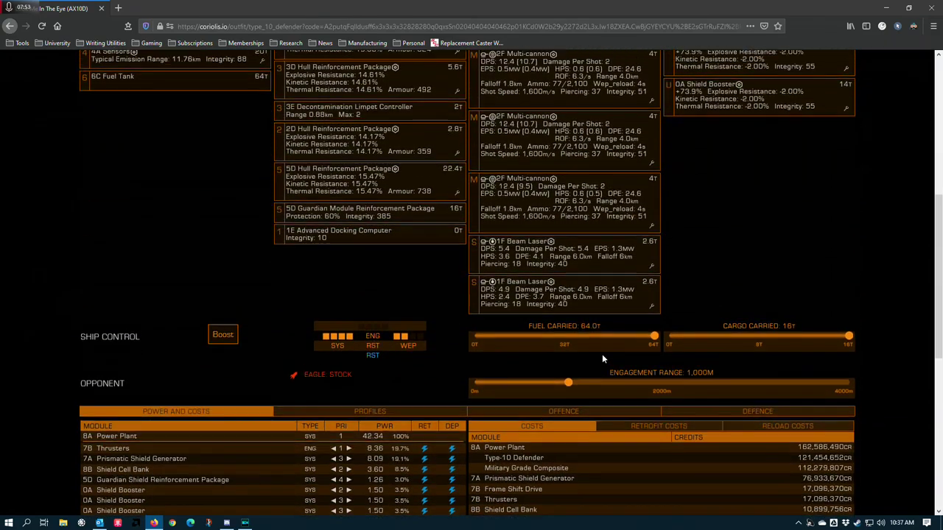
scroll(572, 322, up, 3)
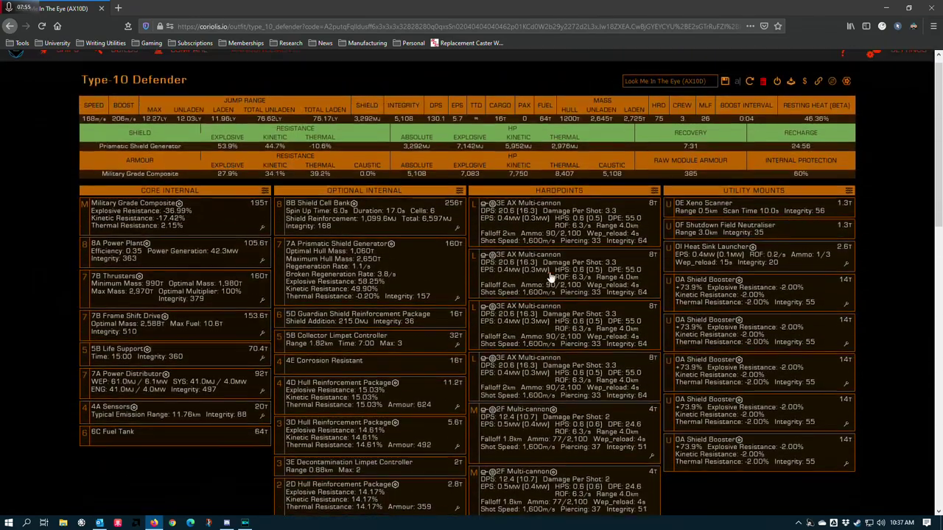
scroll(552, 273, down, 4)
scroll(559, 286, down, 2)
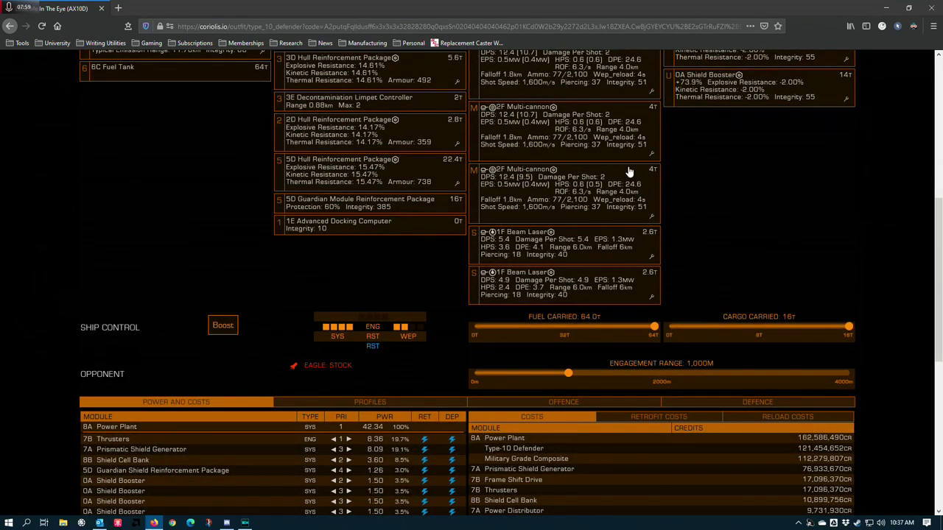
scroll(581, 353, up, 5)
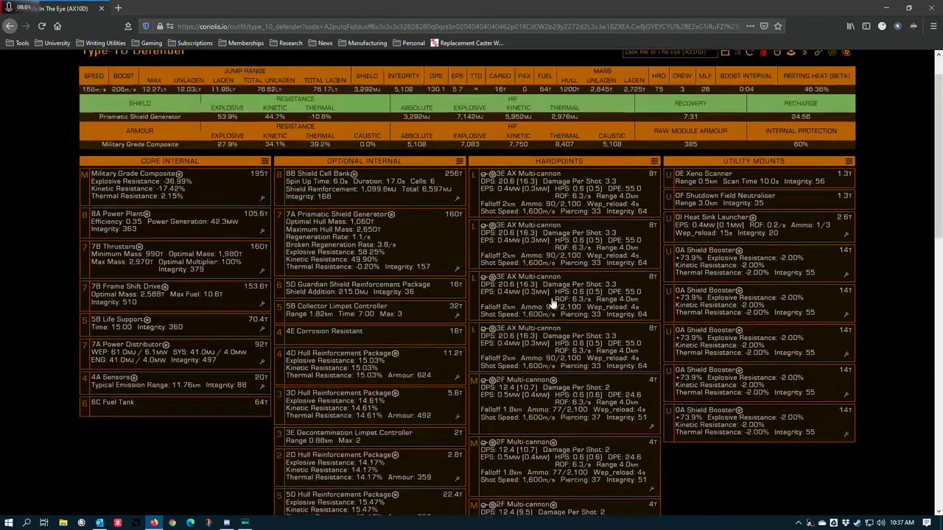
Review the optional internals between the 1E Advanced Docking Computer and the 8B Shield Cell Bank.
scroll(552, 305, down, 3)
scroll(362, 232, down, 2)
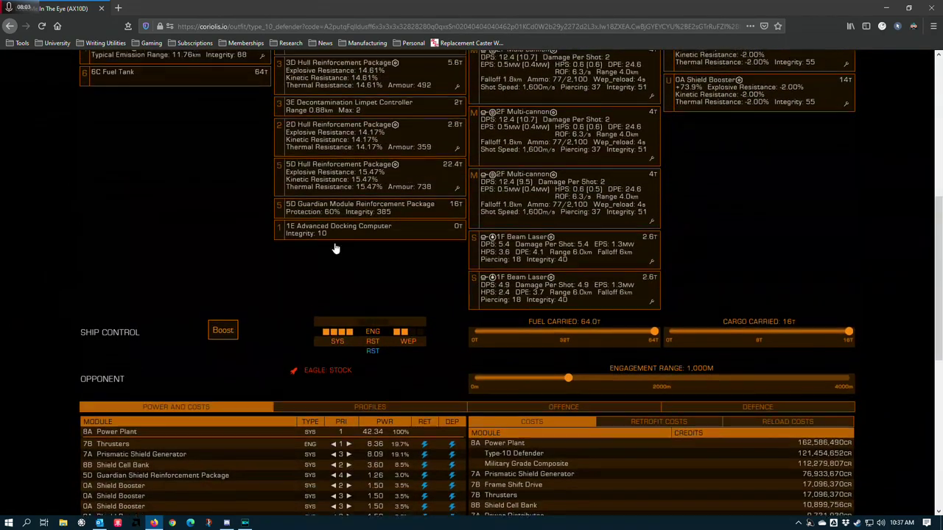
scroll(221, 221, up, 3)
scroll(218, 219, up, 5)
scroll(141, 328, down, 1)
scroll(541, 192, up, 1)
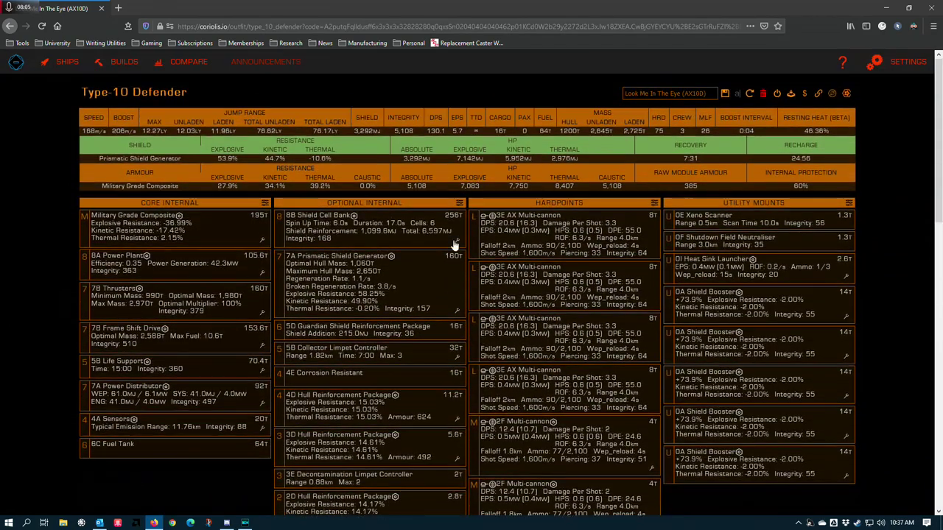
Check the modules' power priorities and the retracted and deployed power bars, and return to the ship's summary statistics.
scroll(603, 326, down, 7)
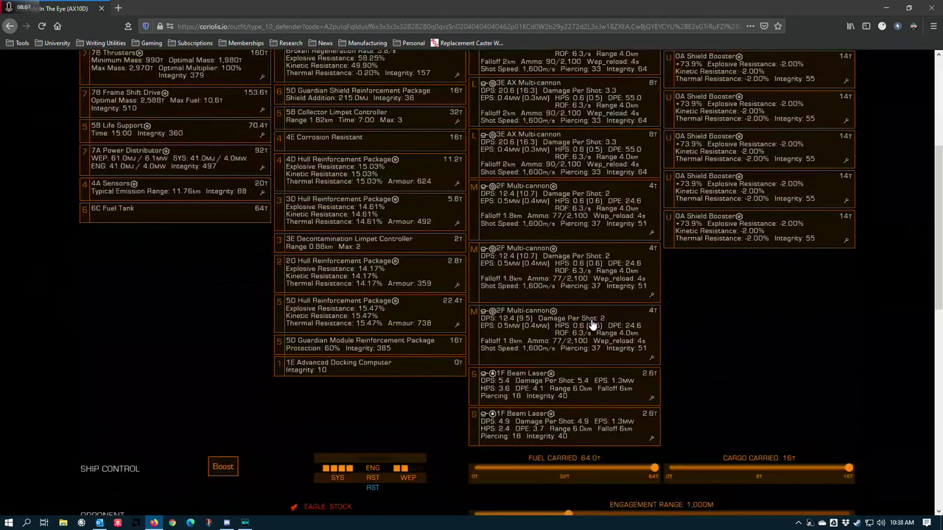
scroll(234, 301, down, 3)
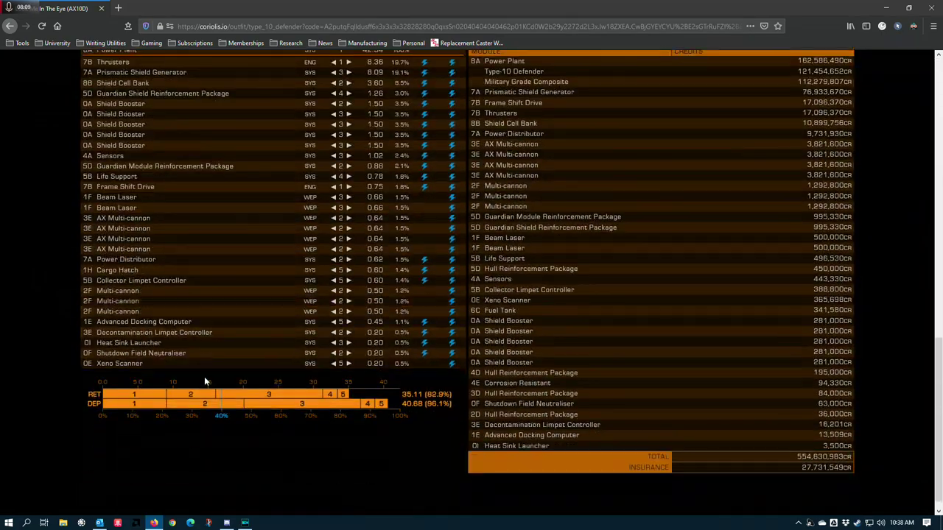
scroll(177, 366, up, 3)
scroll(176, 366, up, 3)
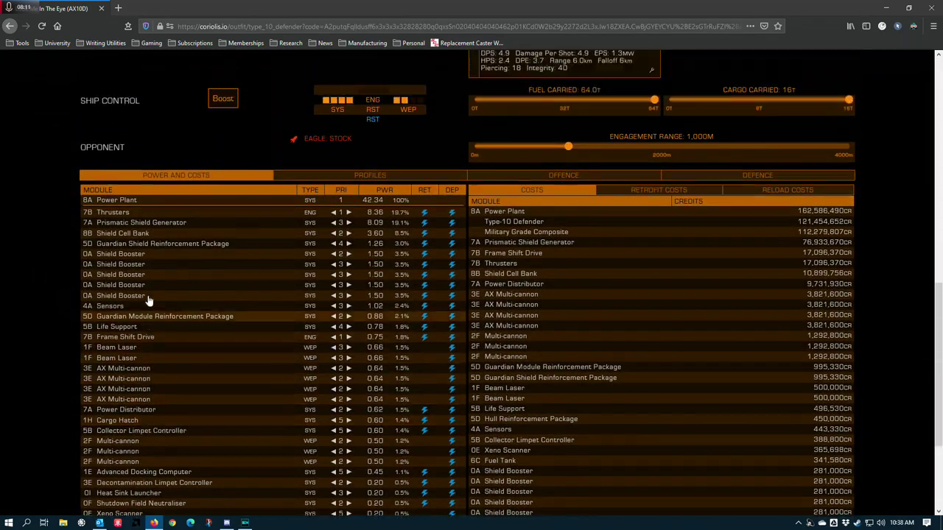
scroll(145, 378, up, 3)
scroll(145, 377, up, 15)
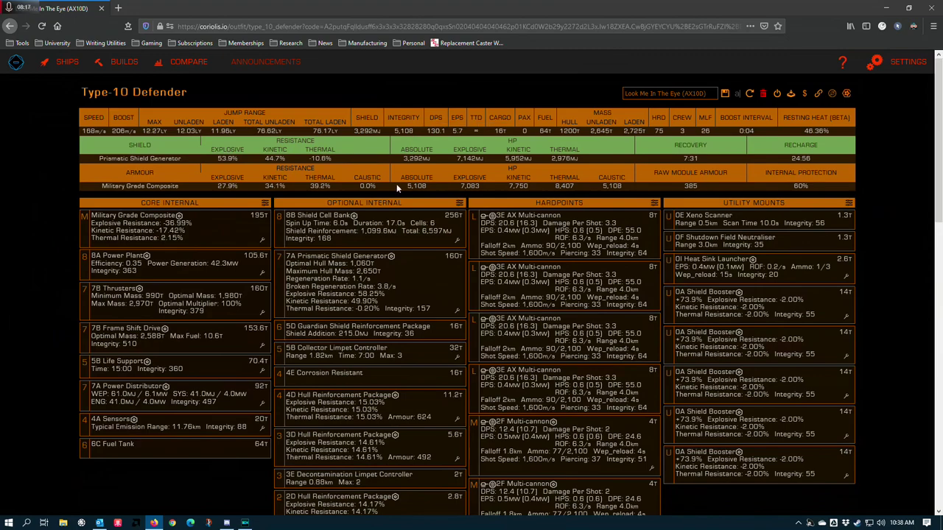
Review the hull reinforcement packages together with the armour's resistance and effective strength figures.
scroll(308, 394, down, 7)
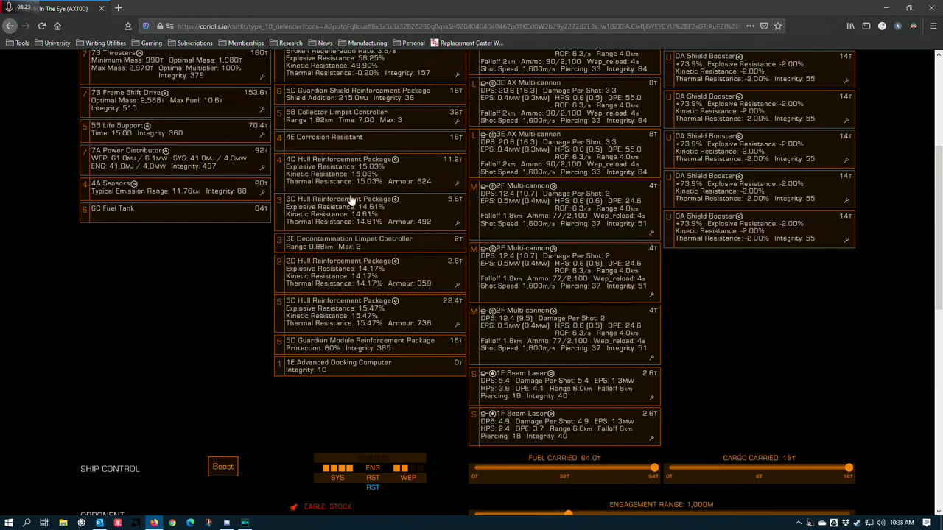
scroll(346, 357, up, 5)
scroll(463, 186, up, 2)
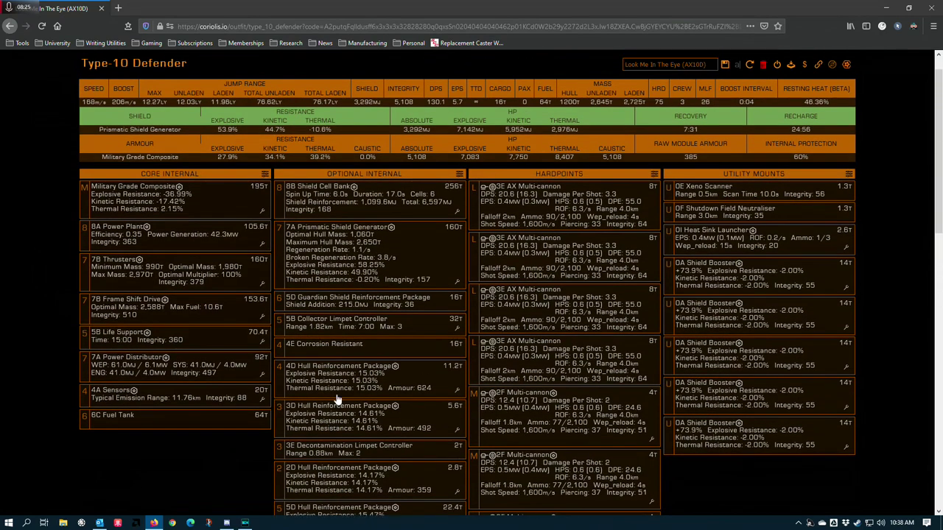
scroll(376, 325, down, 3)
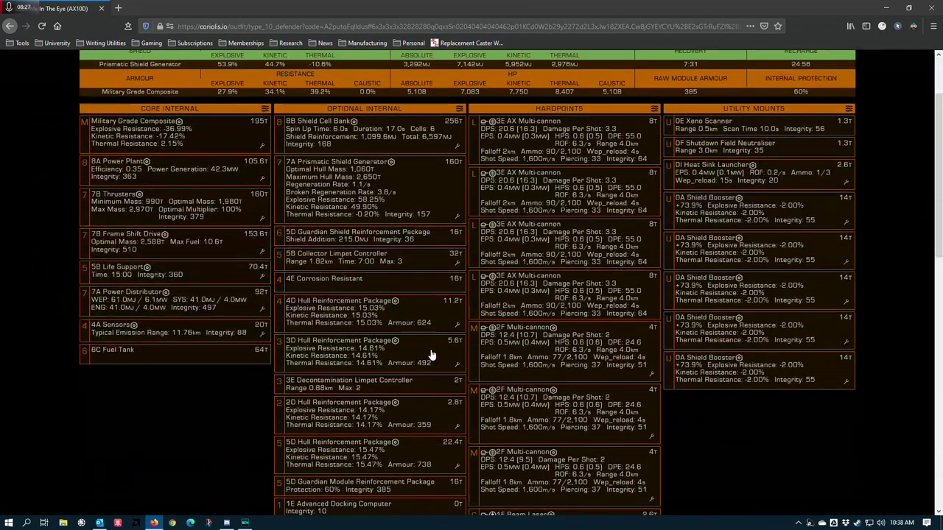
scroll(432, 294, up, 3)
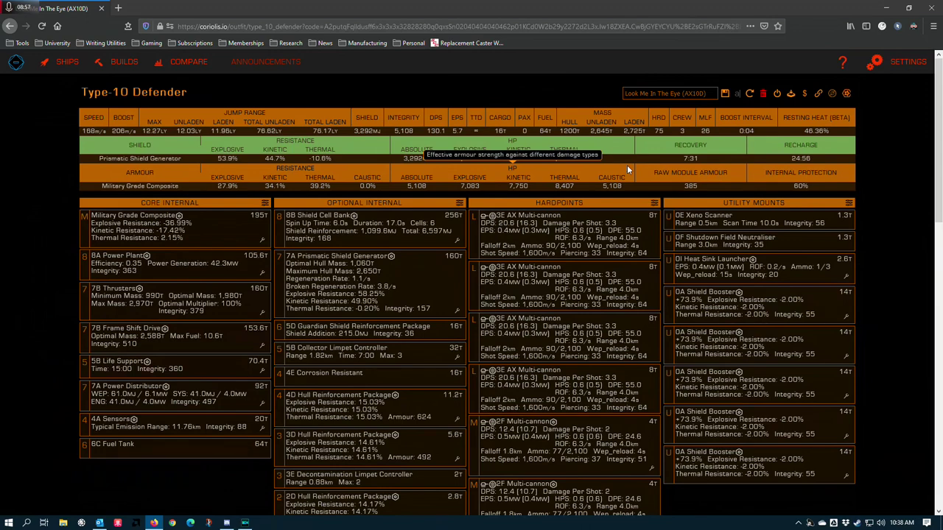
scroll(434, 282, down, 3)
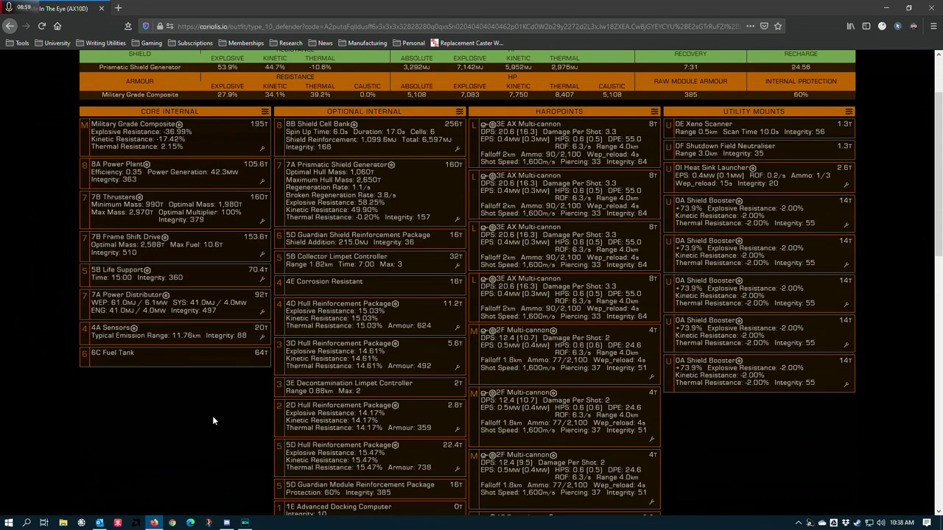